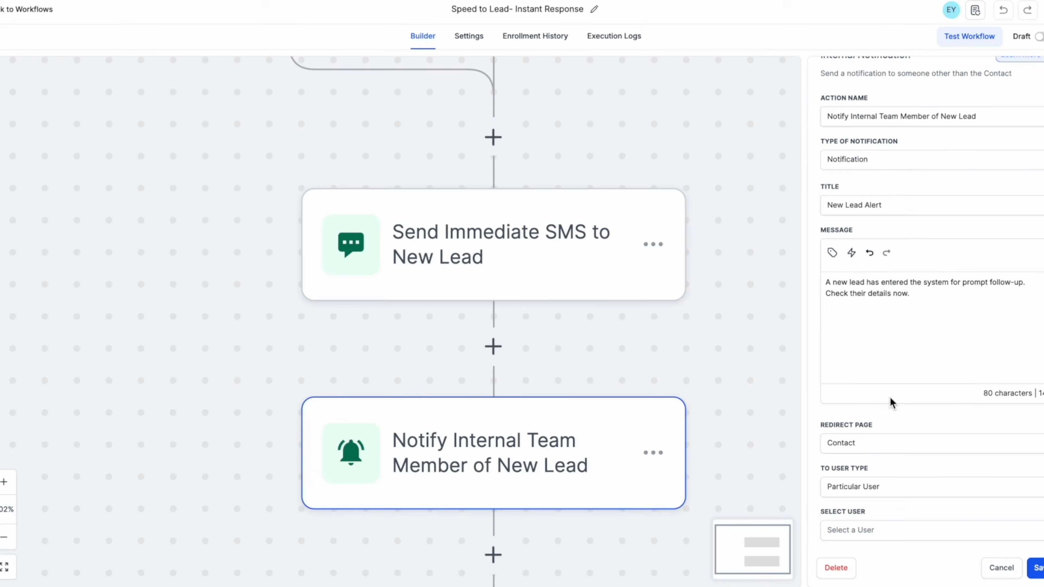
pyautogui.click(967, 586)
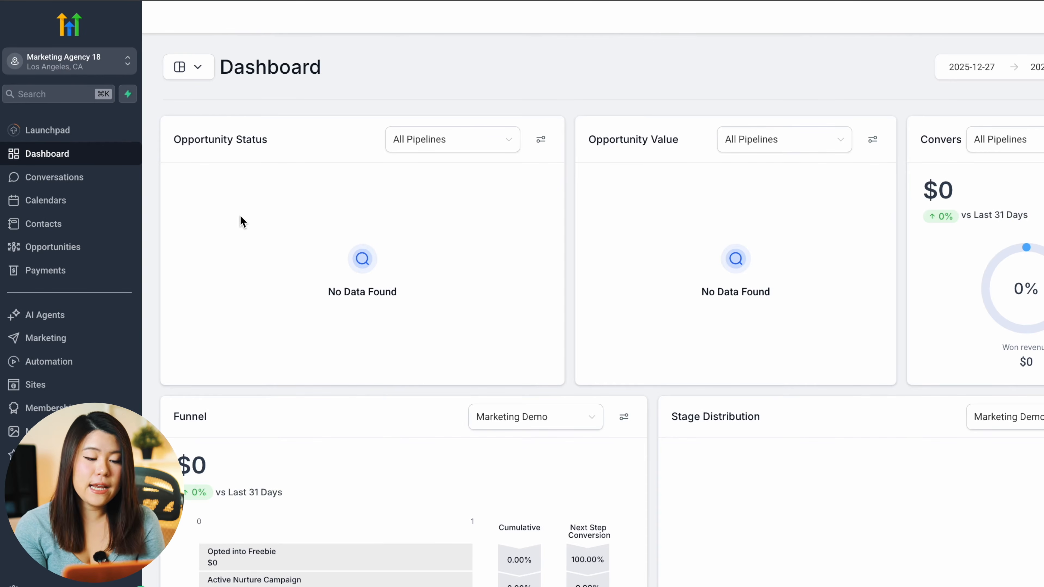
# Step: Open the Automation area and create a new workflow from scratch
pyautogui.click(55, 364)
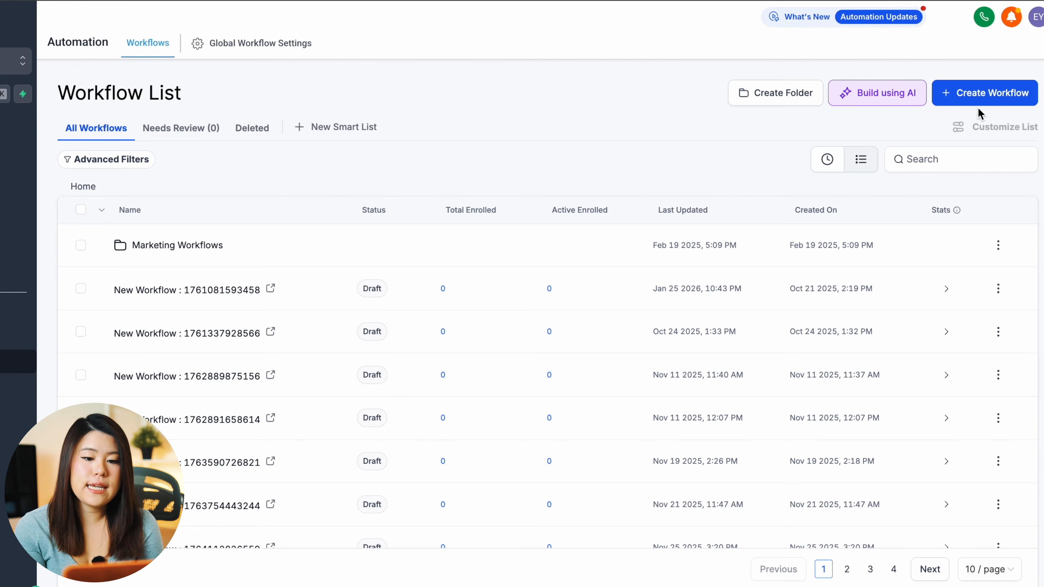
pyautogui.click(986, 96)
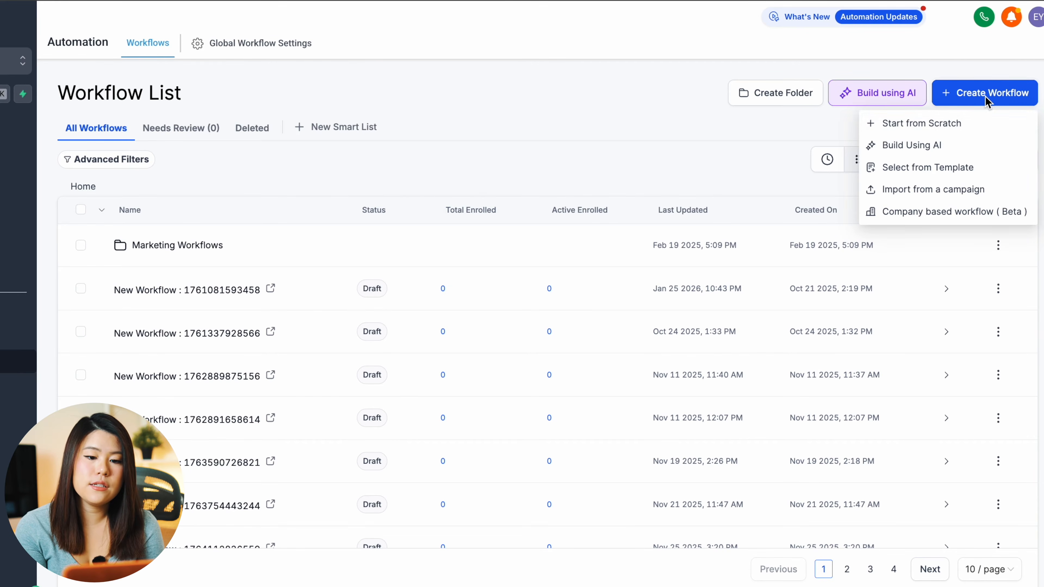
pyautogui.click(961, 129)
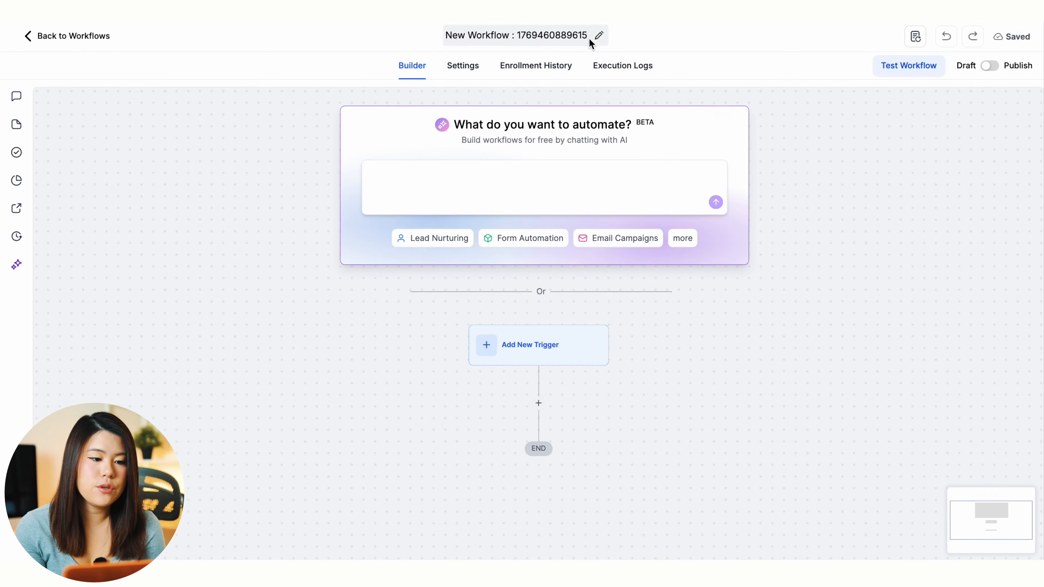
# Step: Rename the workflow as "Speed to Lead- Instant Response"
pyautogui.click(594, 35)
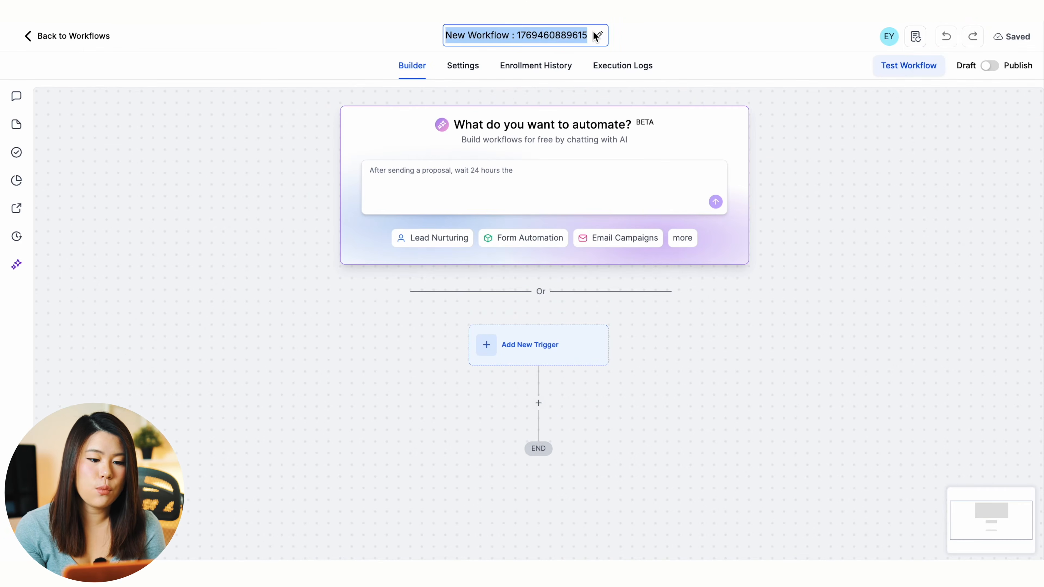
pyautogui.write('Speed to')
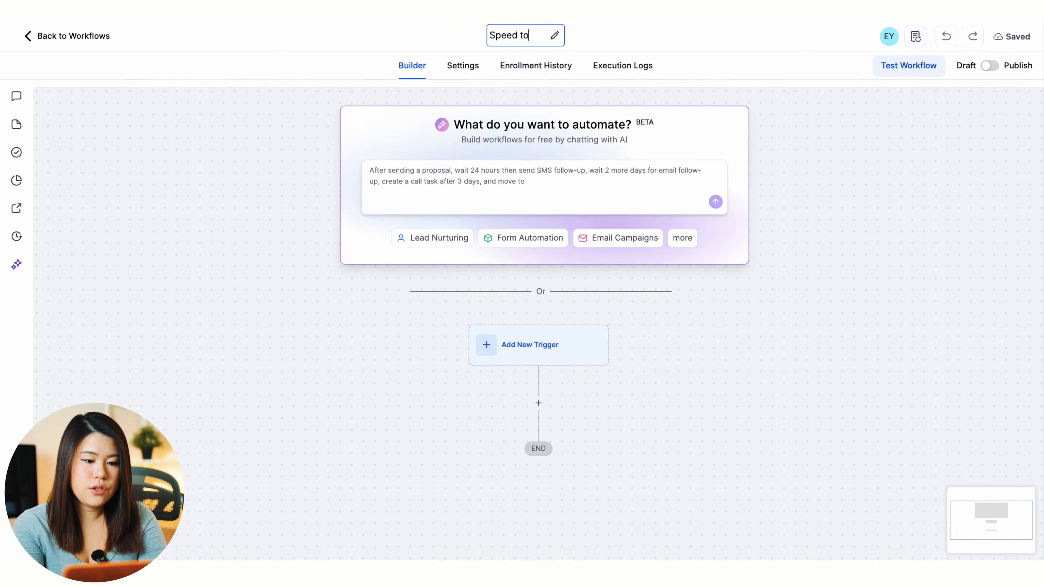
pyautogui.write(' Lead- Instant')
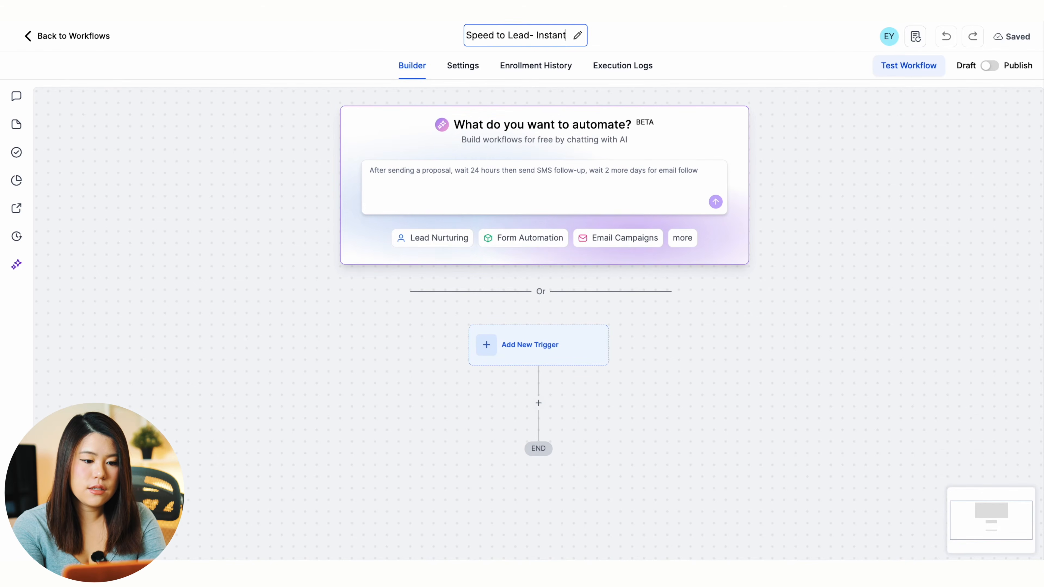
pyautogui.write(' Response')
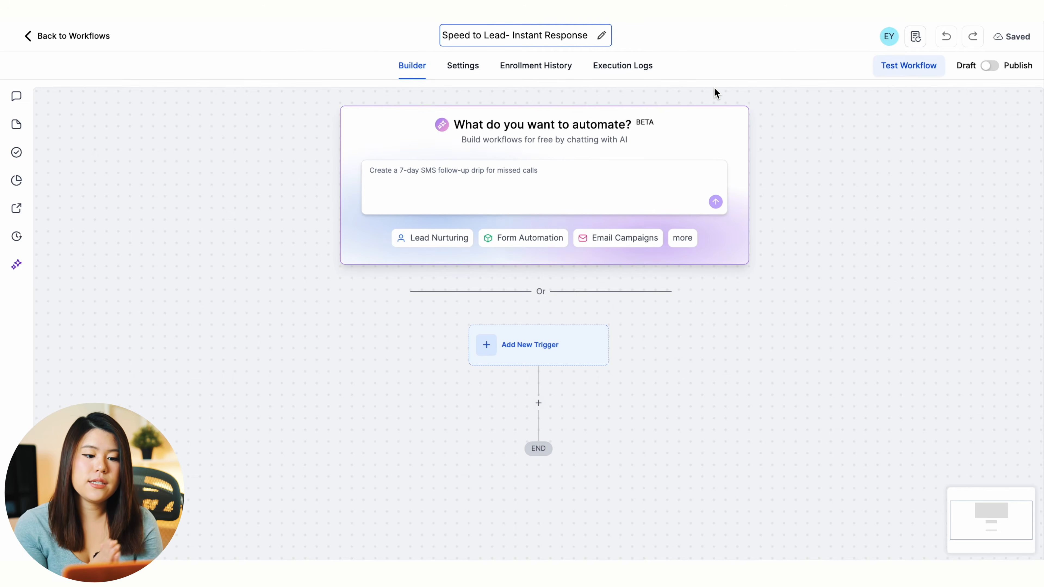
pyautogui.press('Return')
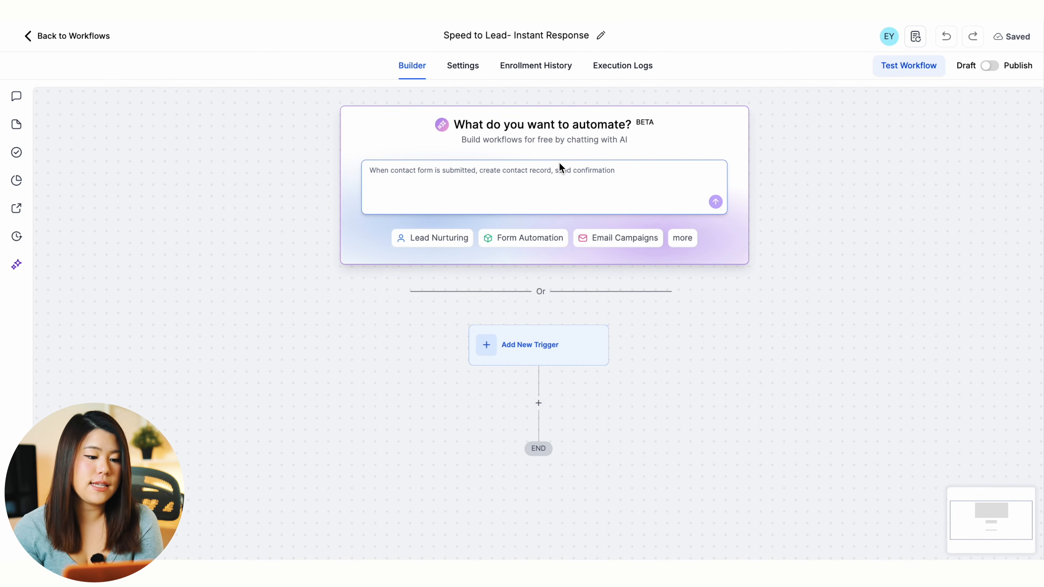
# Step: Add a Contact Created trigger to the workflow without filters and save it
pyautogui.click(531, 346)
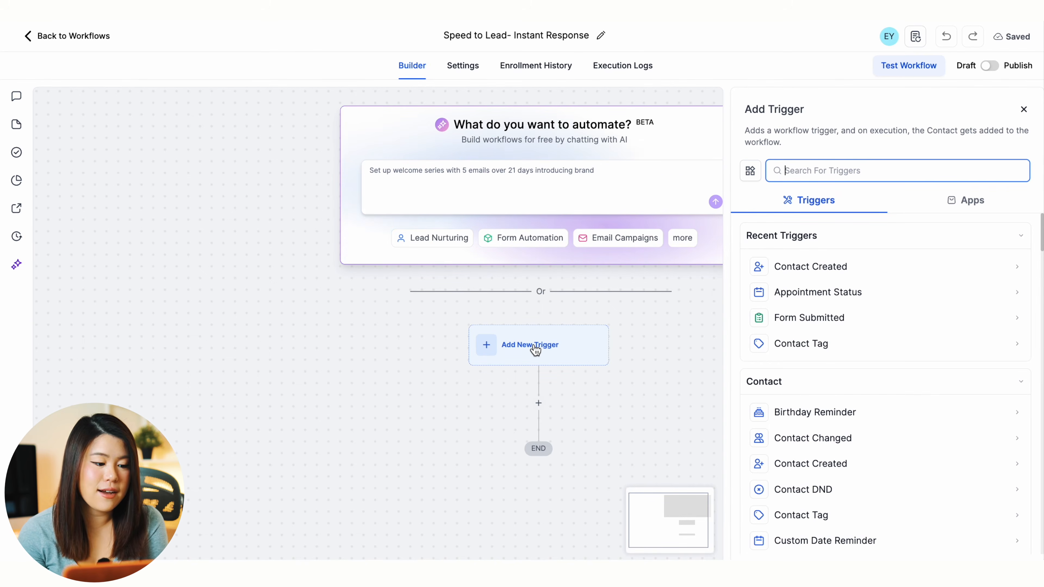
pyautogui.click(834, 268)
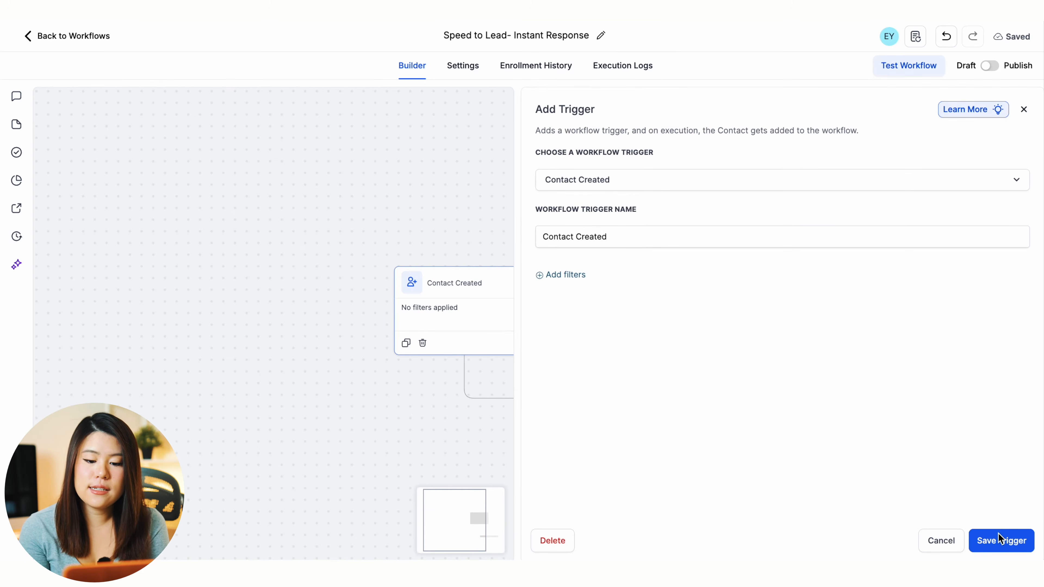
pyautogui.click(998, 543)
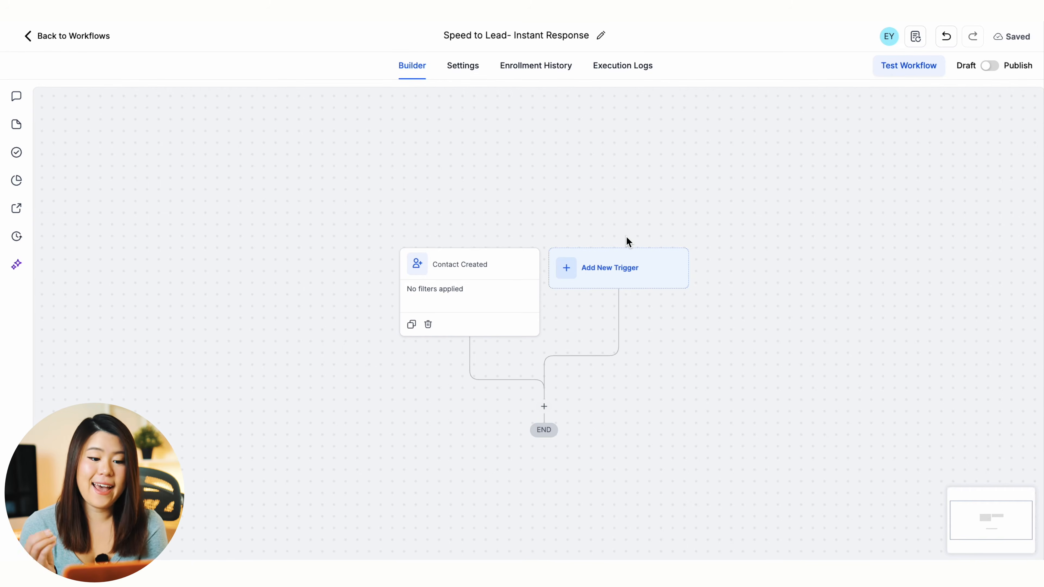
# Step: Add a Send SMS action below the trigger and name it "Send Immediate SMS to New Lead"
pyautogui.click(544, 407)
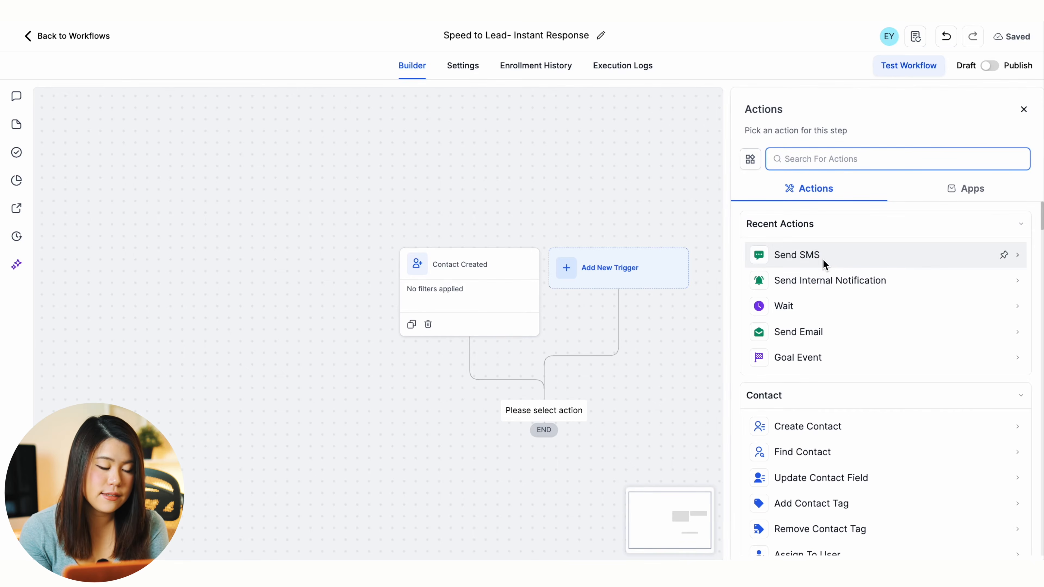
pyautogui.click(806, 255)
pyautogui.press('BackSpace')
pyautogui.press('BackSpace')
pyautogui.press('BackSpace')
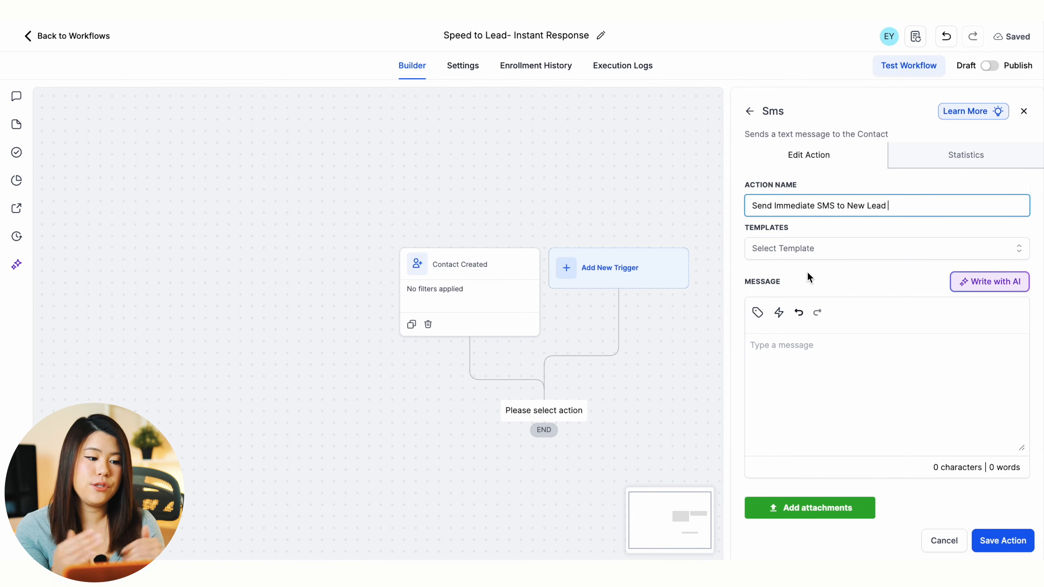
# Step: Write an SMS message greeting {{contact.name}}, thanking them for reaching out, promising a reply shortly, and signed {{user.first_name}}
pyautogui.click(806, 249)
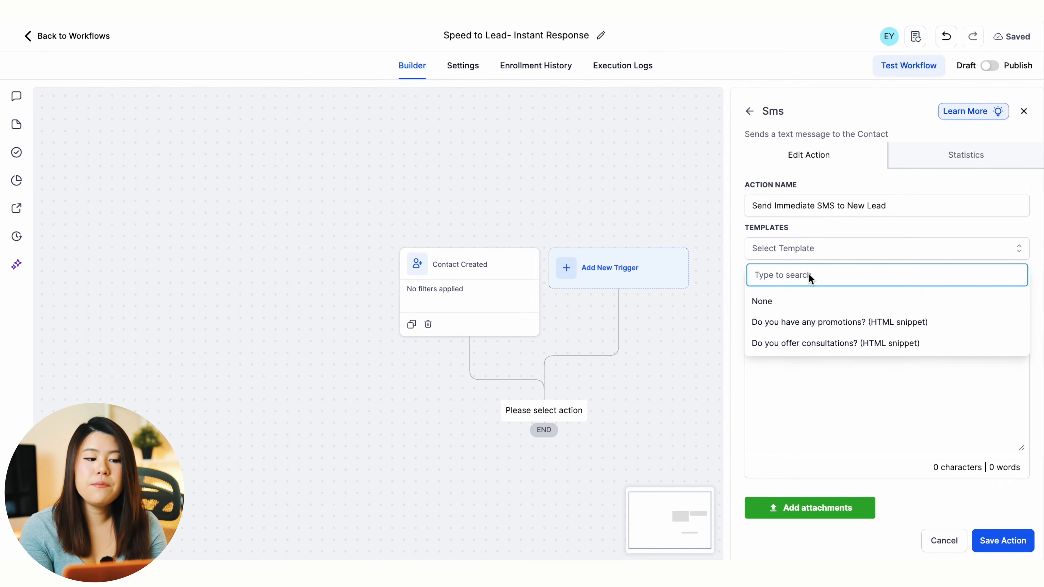
pyautogui.click(813, 377)
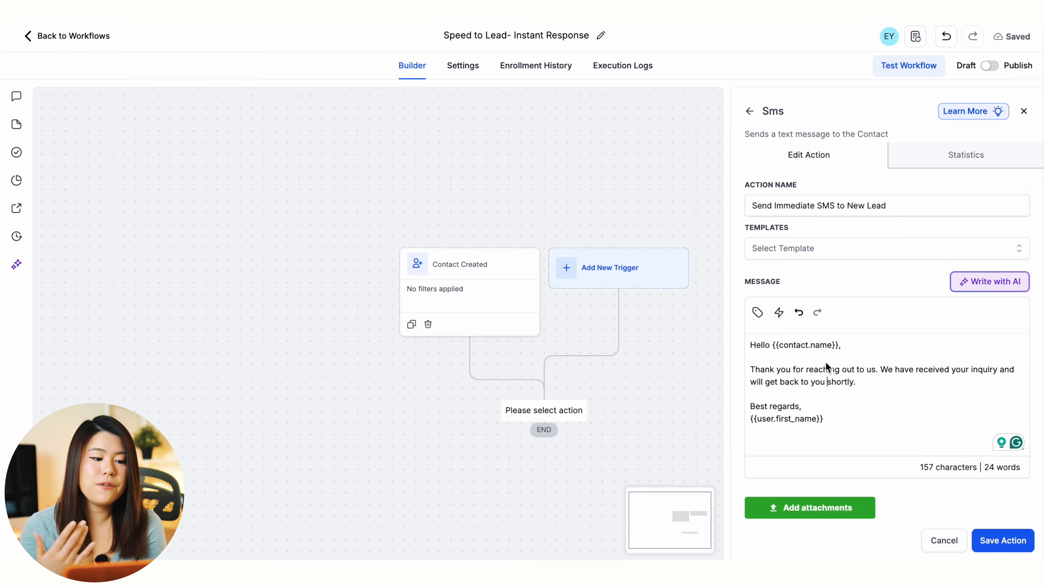
pyautogui.moveTo(841, 345); pyautogui.dragTo(780, 347)
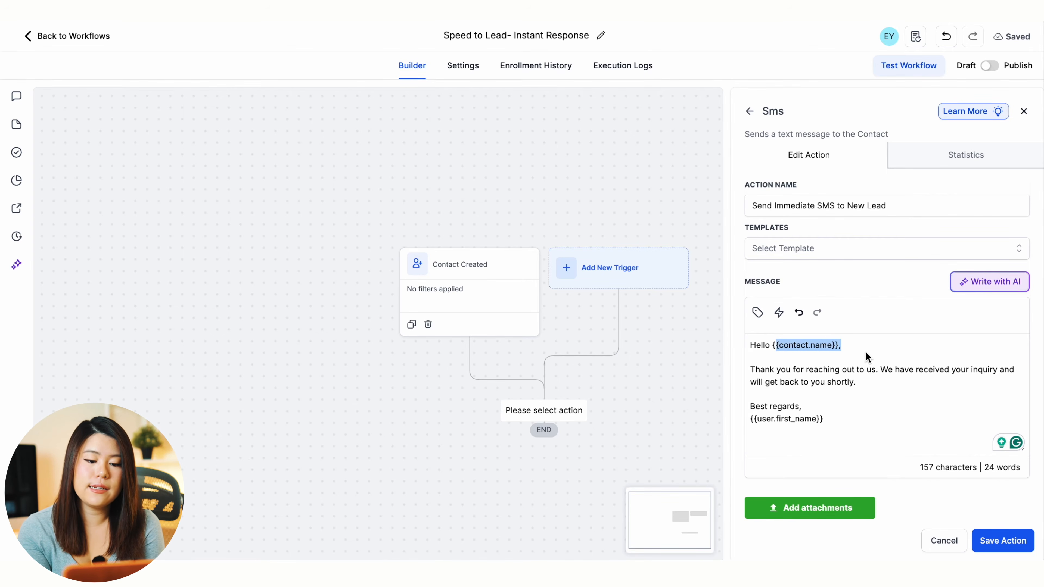
pyautogui.click(861, 349)
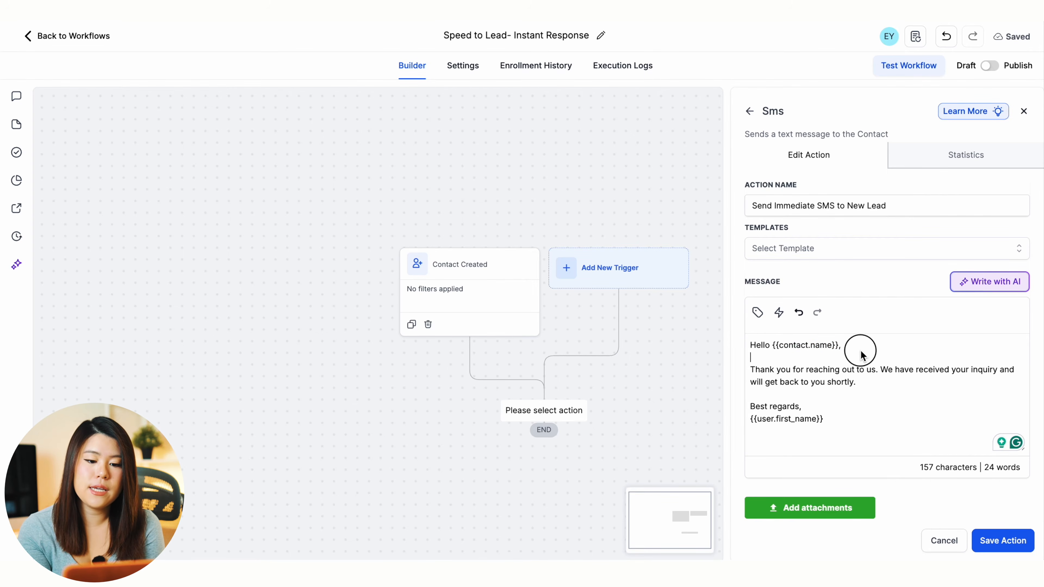
pyautogui.click(757, 313)
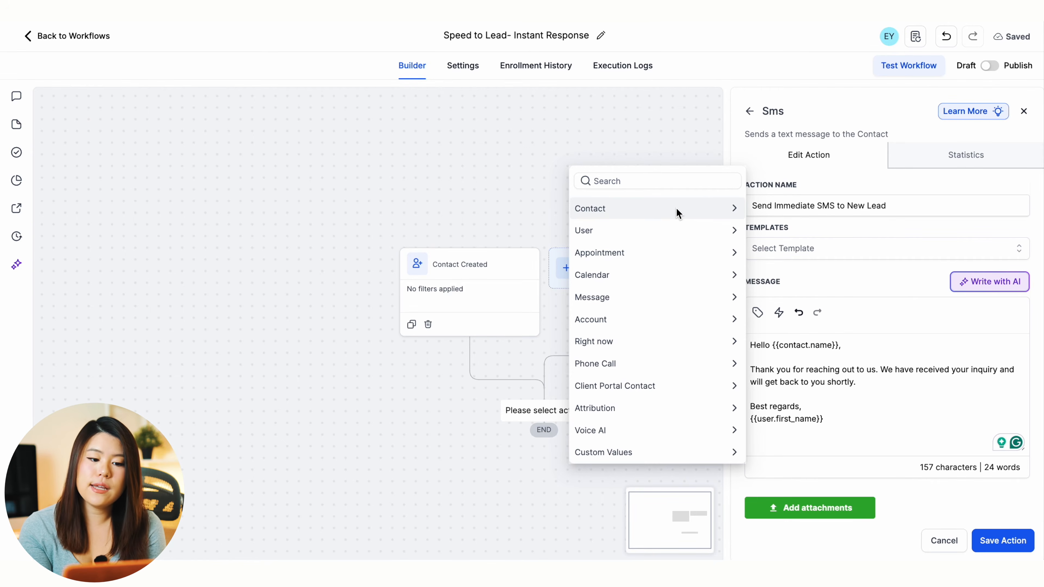
pyautogui.click(672, 271)
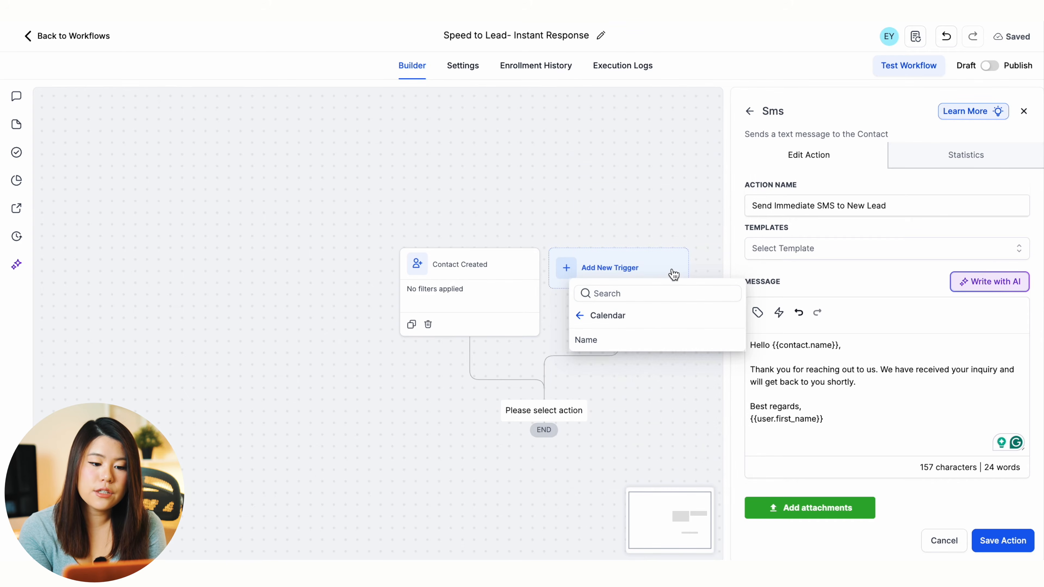
pyautogui.click(859, 349)
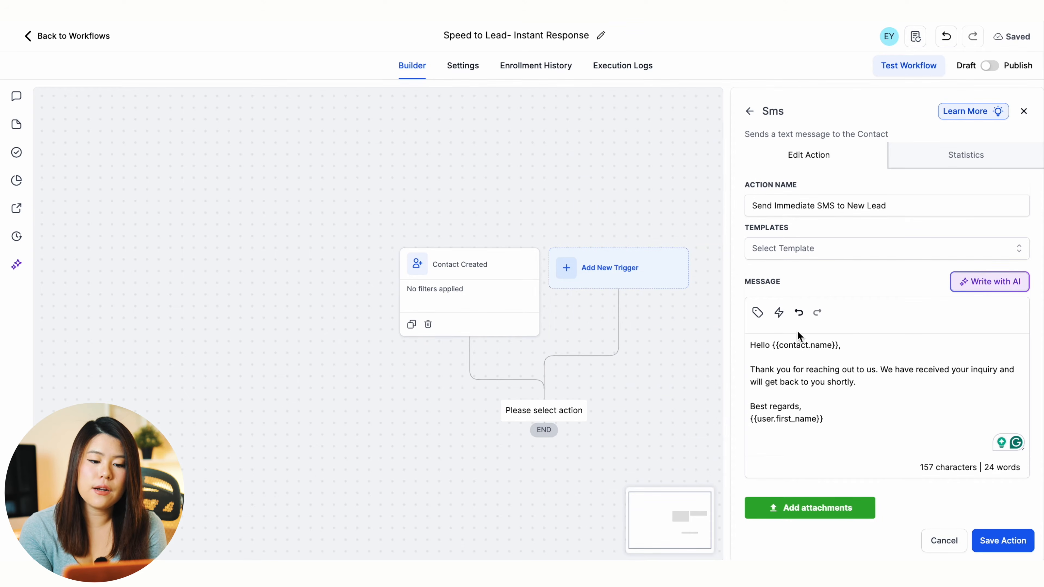
# Step: Replace {{contact.name}} in the SMS greeting with the contact's first name placeholder, {{contact.first_name}}
pyautogui.click(757, 313)
pyautogui.click(654, 216)
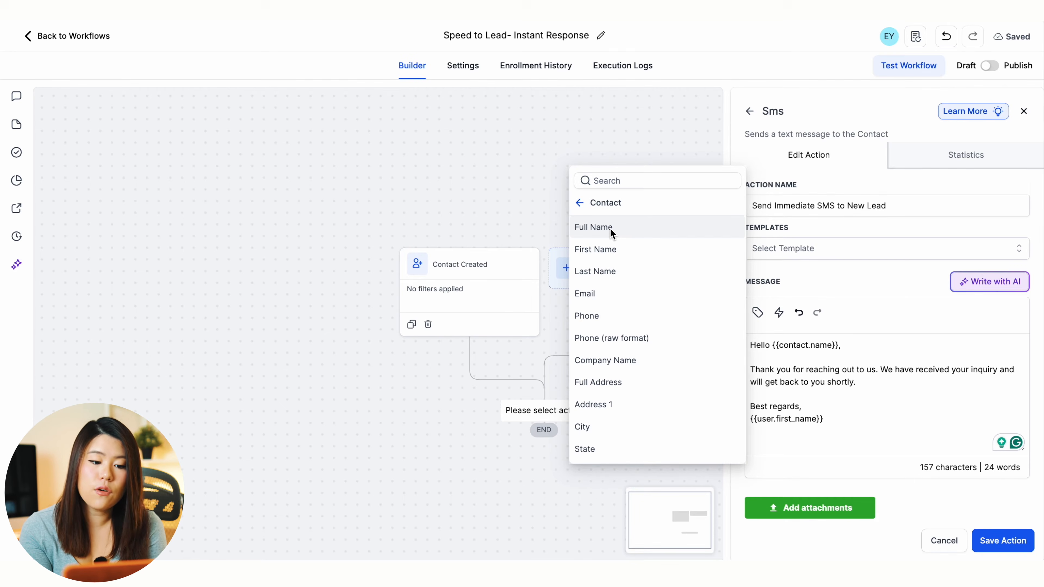
pyautogui.click(624, 250)
pyautogui.moveTo(841, 347); pyautogui.dragTo(822, 347)
pyautogui.press('BackSpace')
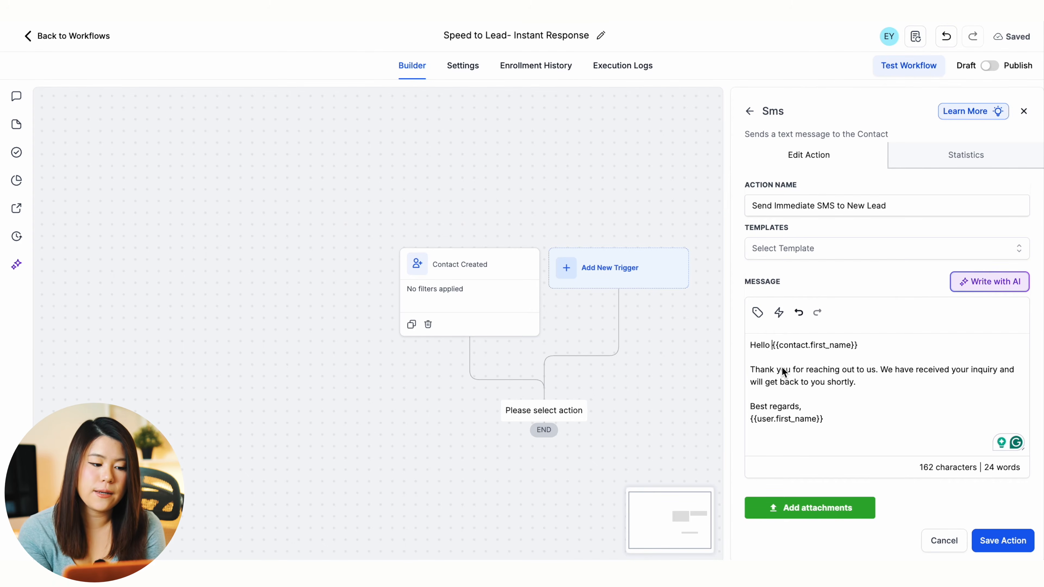
# Step: Replace the placeholder under "Best regards," with {{contact.first_name}} and save the SMS action
pyautogui.doubleClick(798, 414)
pyautogui.press('BackSpace')
pyautogui.click(757, 313)
pyautogui.click(661, 250)
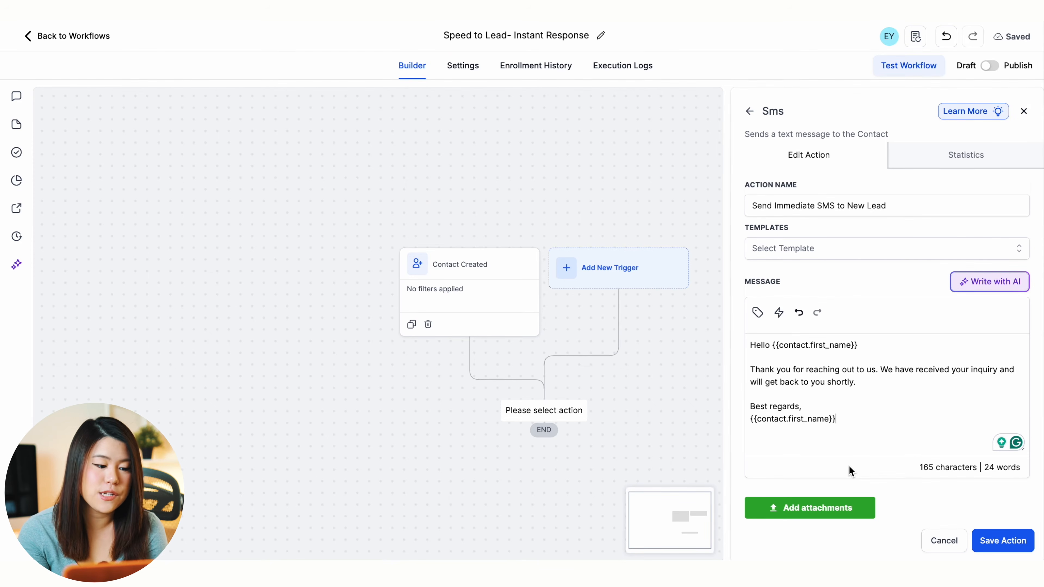
pyautogui.click(1000, 541)
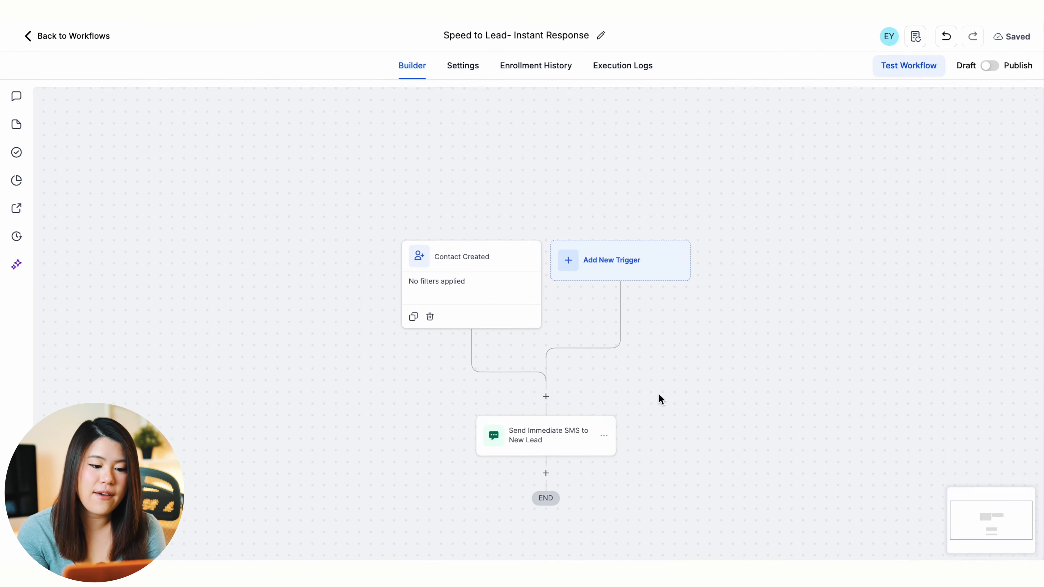
# Step: Add a Send Internal Notification action after the SMS and name it "Notify Internal Team Member of New Lead"
pyautogui.scroll(-2, 659, 394)
pyautogui.scroll(-1, 526, 313)
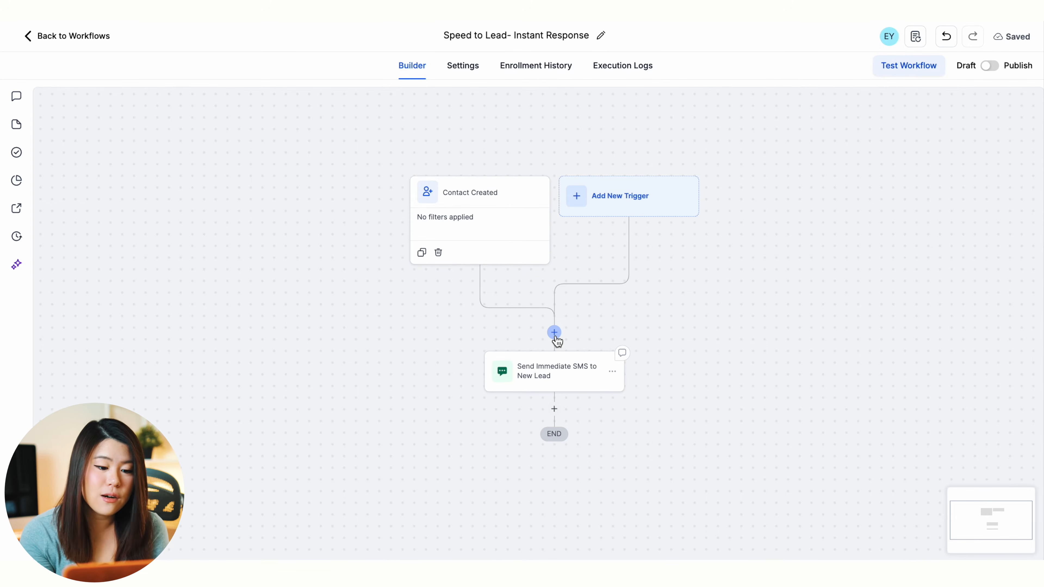
pyautogui.click(556, 410)
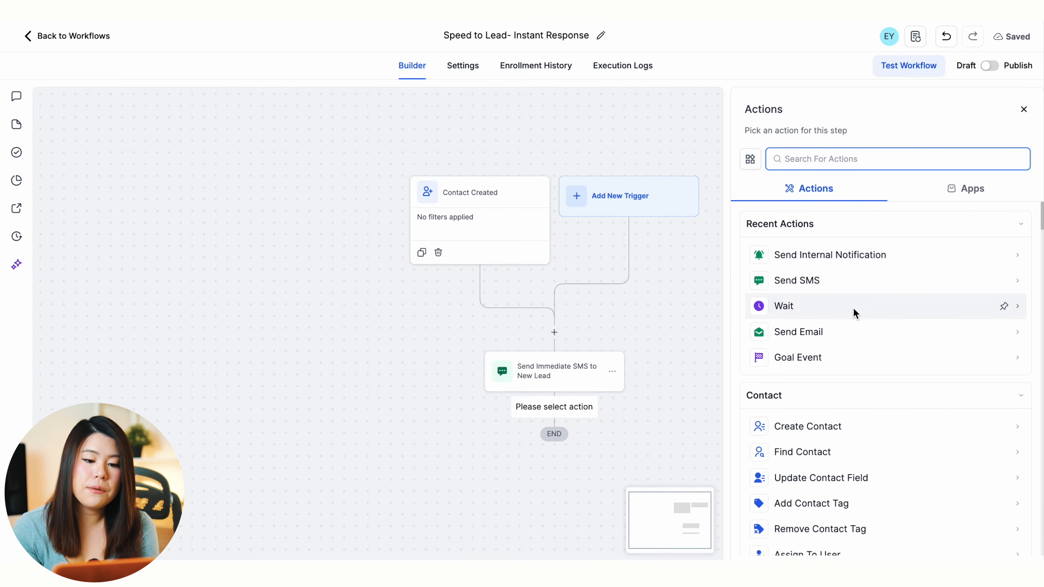
pyautogui.click(842, 255)
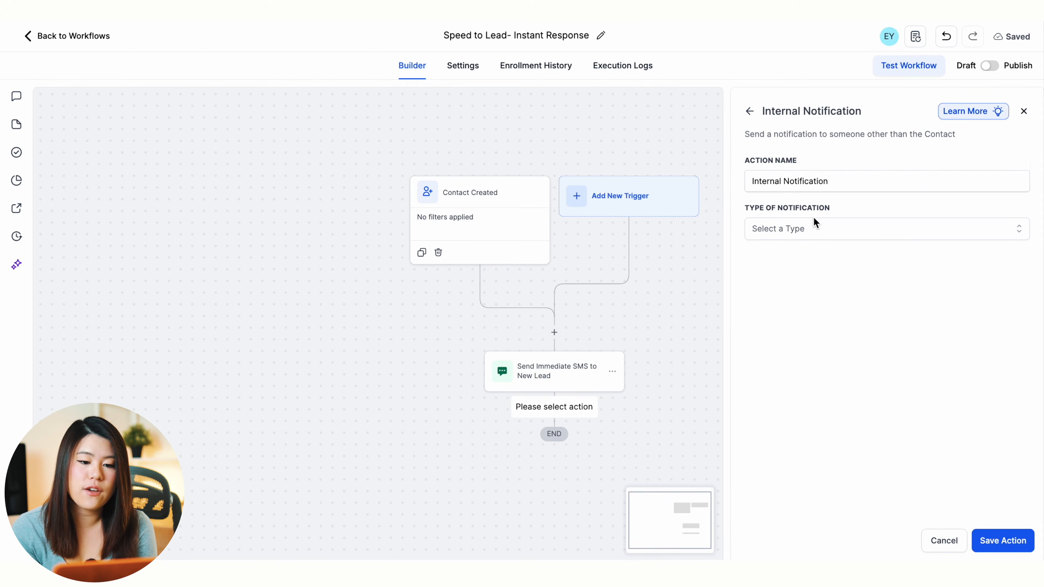
pyautogui.tripleClick(818, 182)
pyautogui.write('Notify Inter')
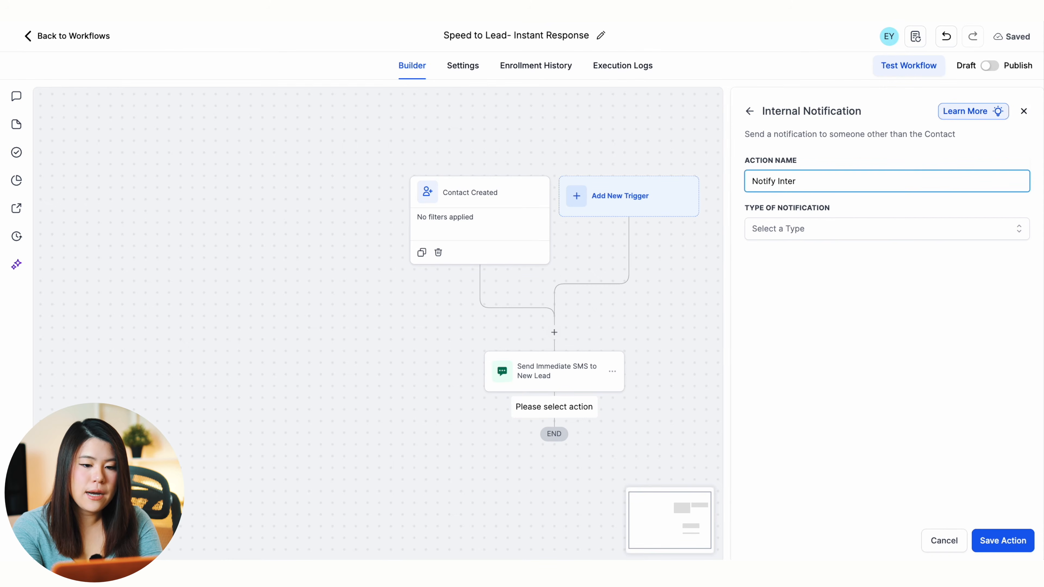
pyautogui.write('nal Team Member of New Lead')
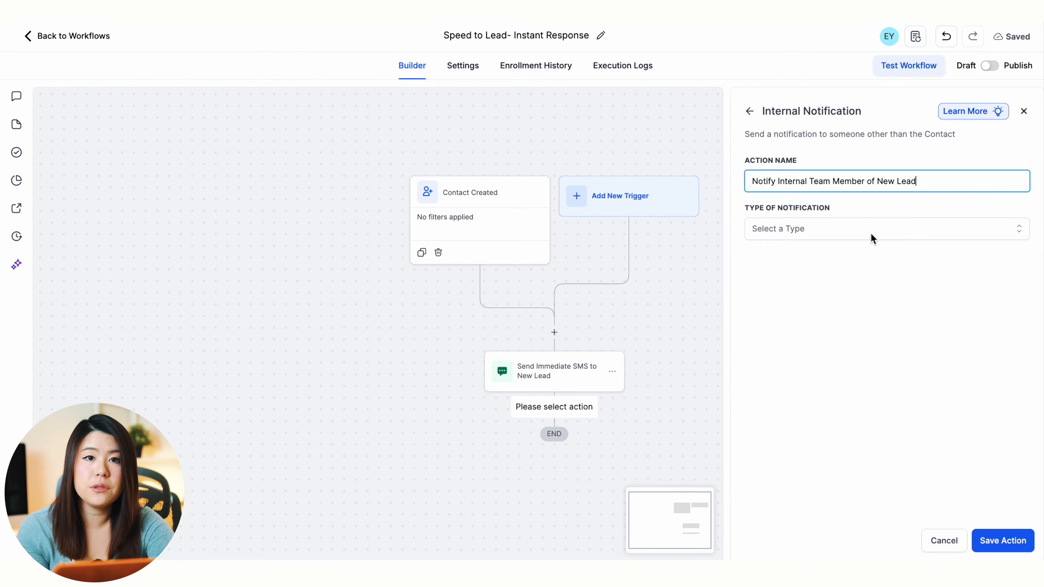
# Step: Set the internal notification's type to Notification and its title to "New Lead Alert"
pyautogui.click(817, 227)
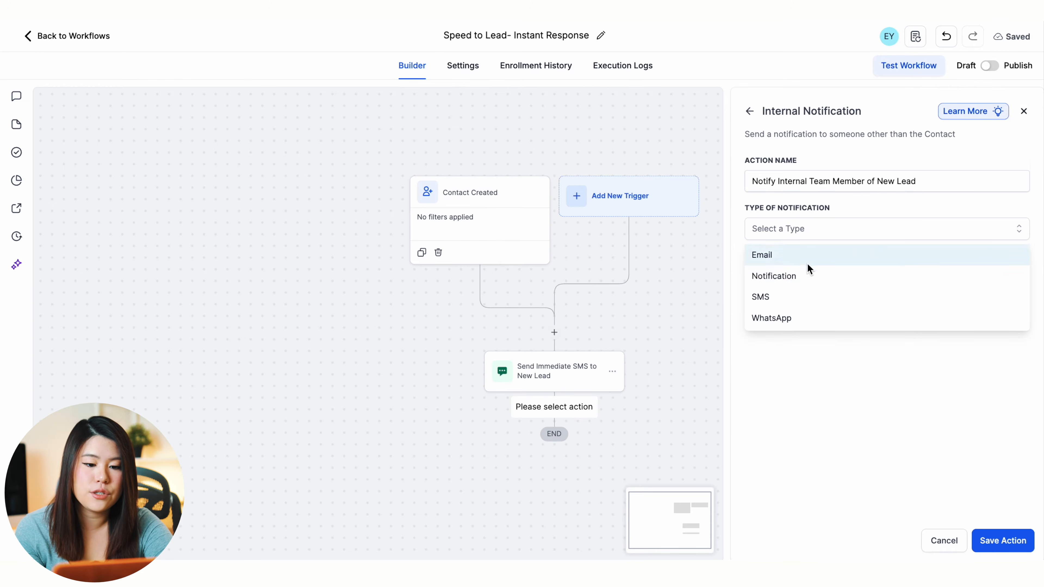
pyautogui.click(808, 276)
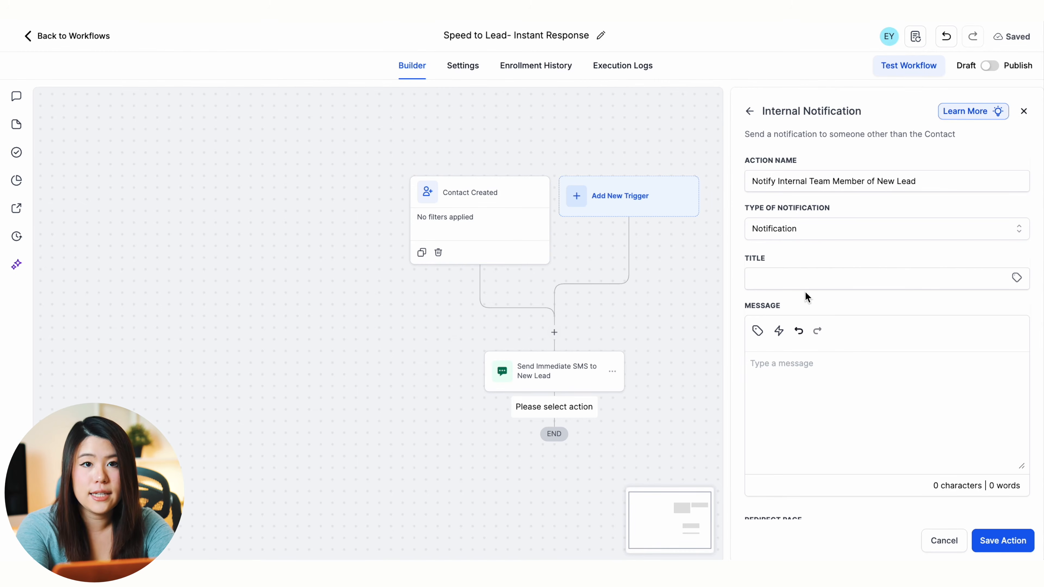
pyautogui.click(787, 269)
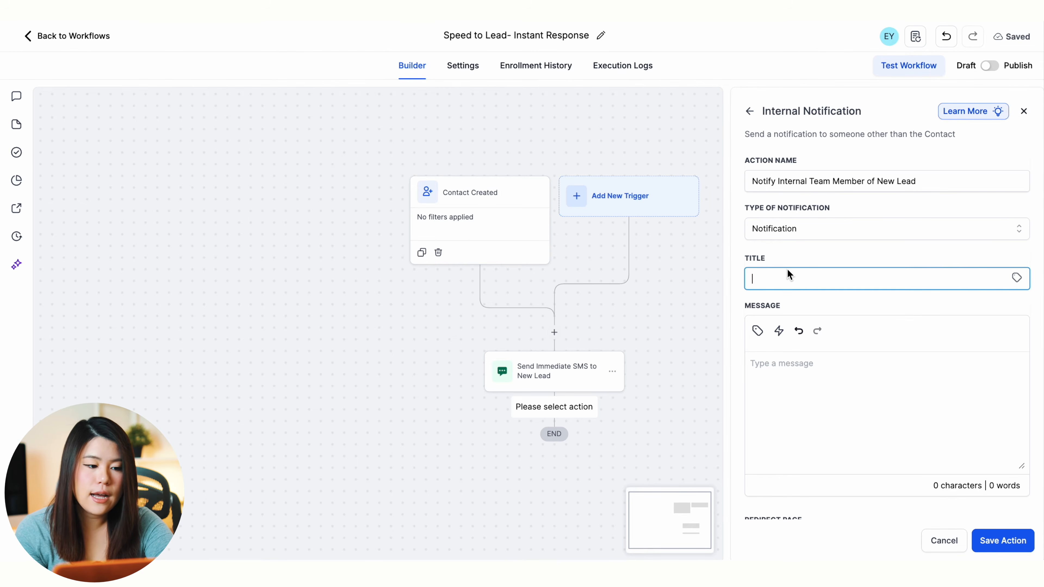
pyautogui.write('New Lead Alert')
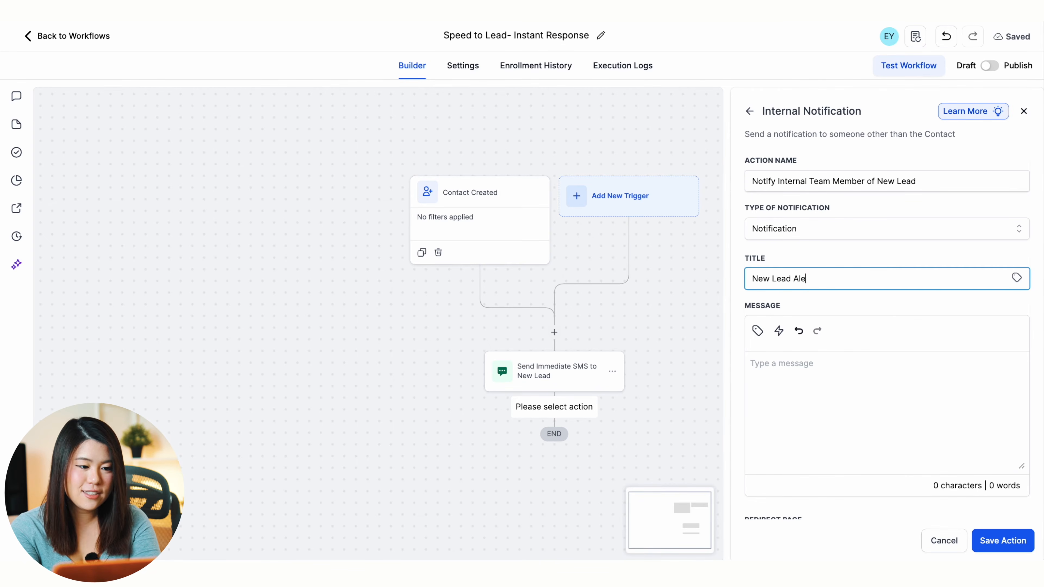
# Step: Set the internal notification's message to "A new lead has entered the system for prompt follow-up. Check their details now."
pyautogui.click(845, 374)
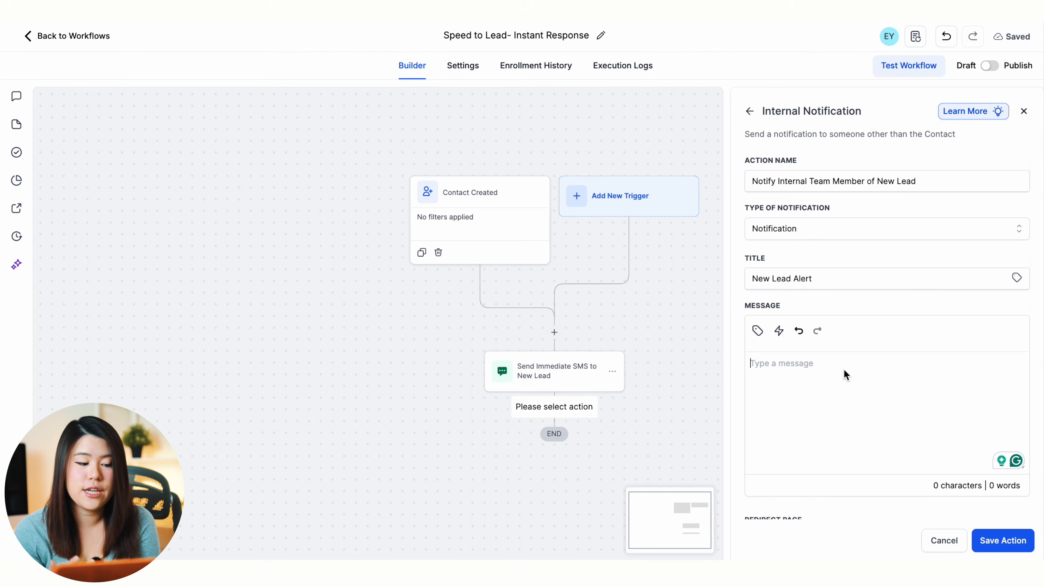
pyautogui.write('A new lead has entered the system for prompt follow-up. Check their details now.')
pyautogui.moveTo(823, 378); pyautogui.dragTo(745, 362)
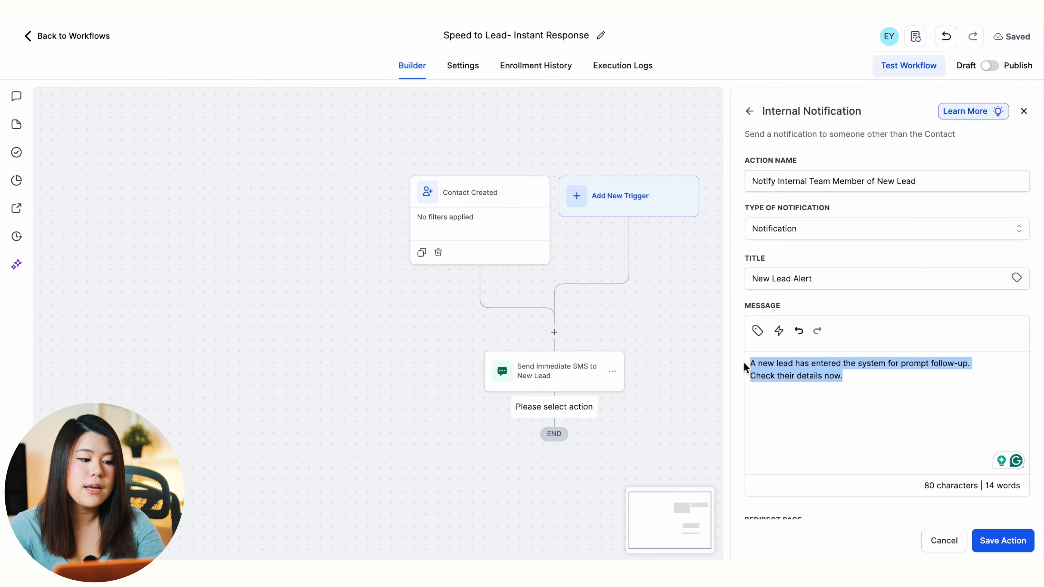
pyautogui.click(839, 403)
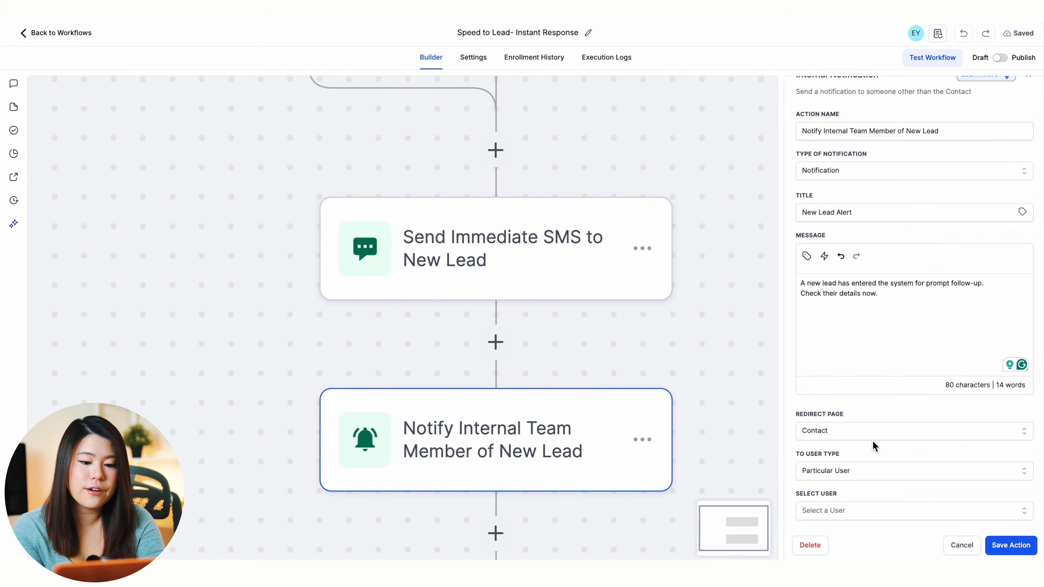
# Step: Set the notification's recipient to a particular user, choosing the team member to alert, and save the action
pyautogui.click(862, 470)
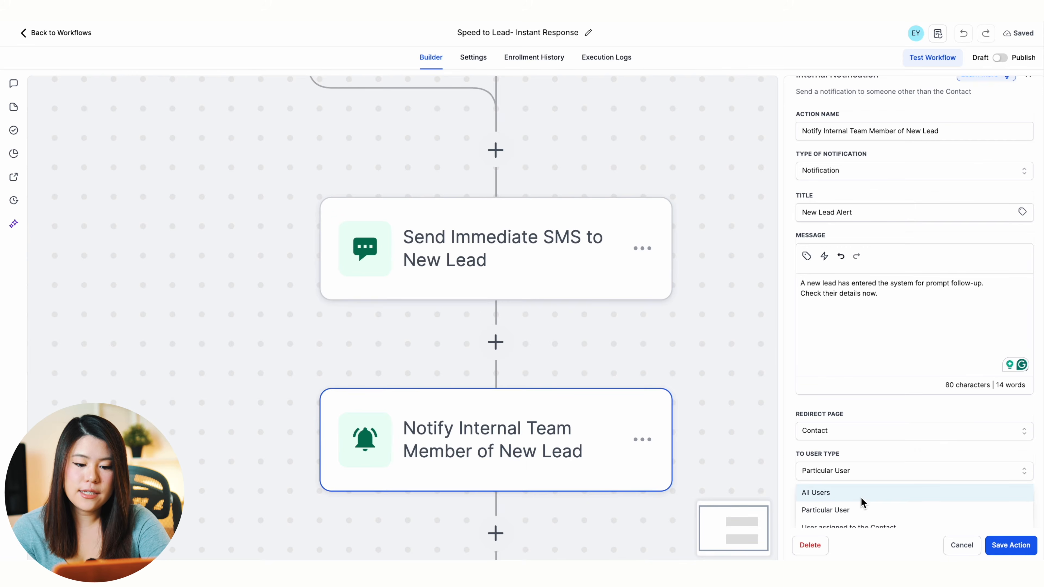
pyautogui.scroll(-1, 860, 497)
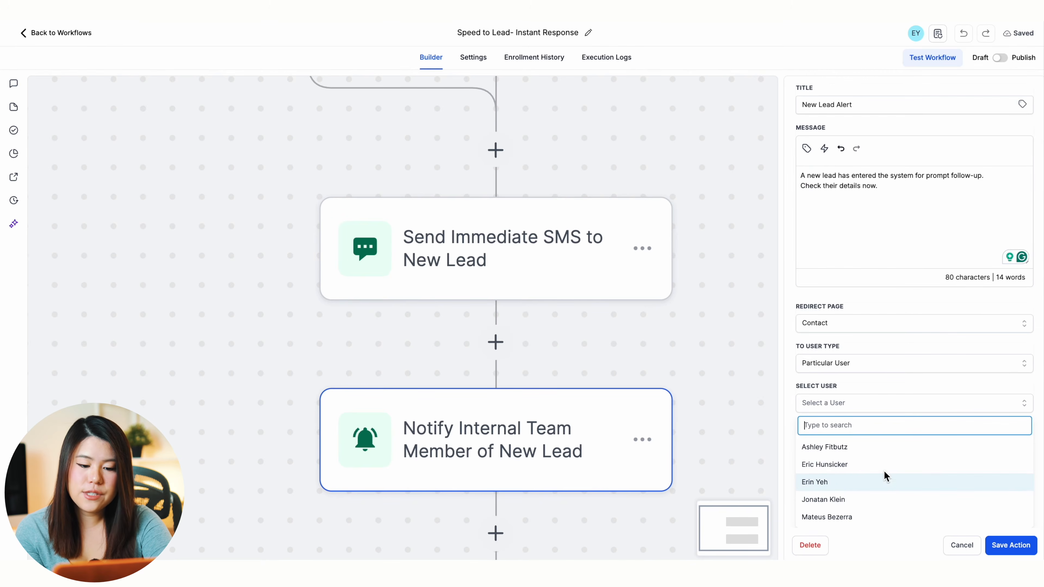
pyautogui.click(838, 488)
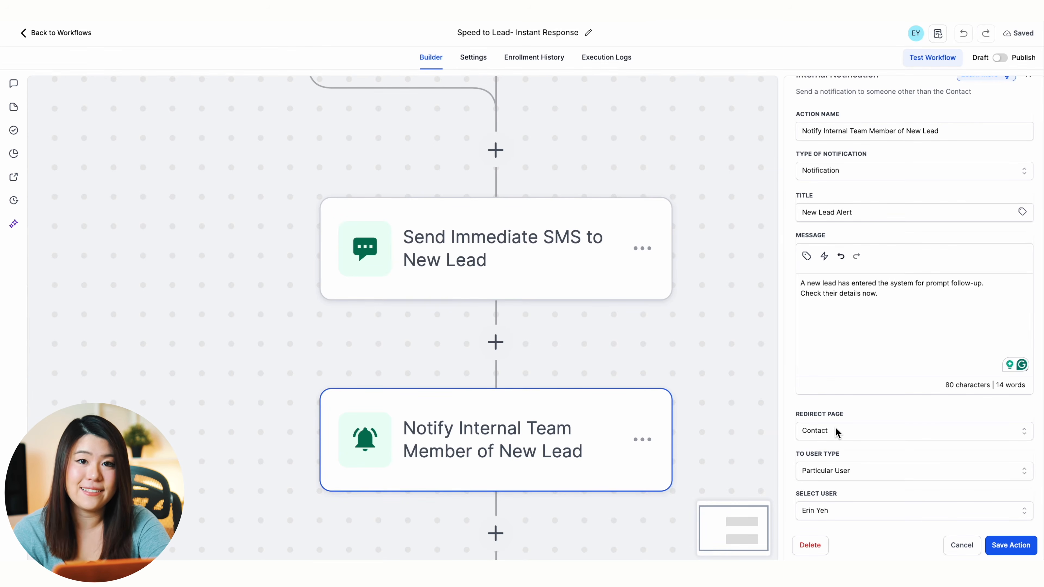
pyautogui.click(1011, 547)
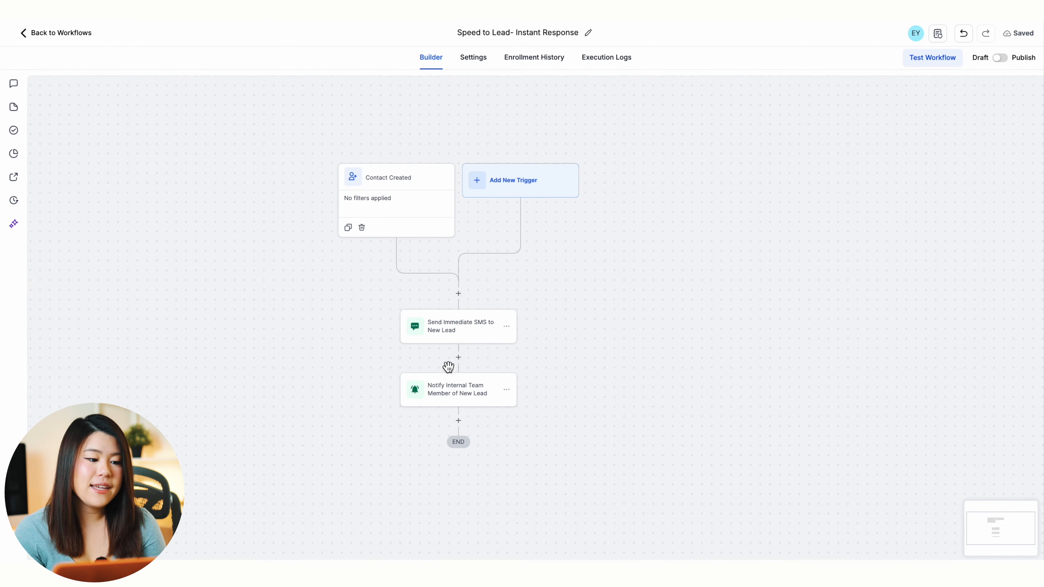
# Step: Add a Wait action after the internal notification and name it "Wait 1 Day Before Follow up"
pyautogui.click(458, 421)
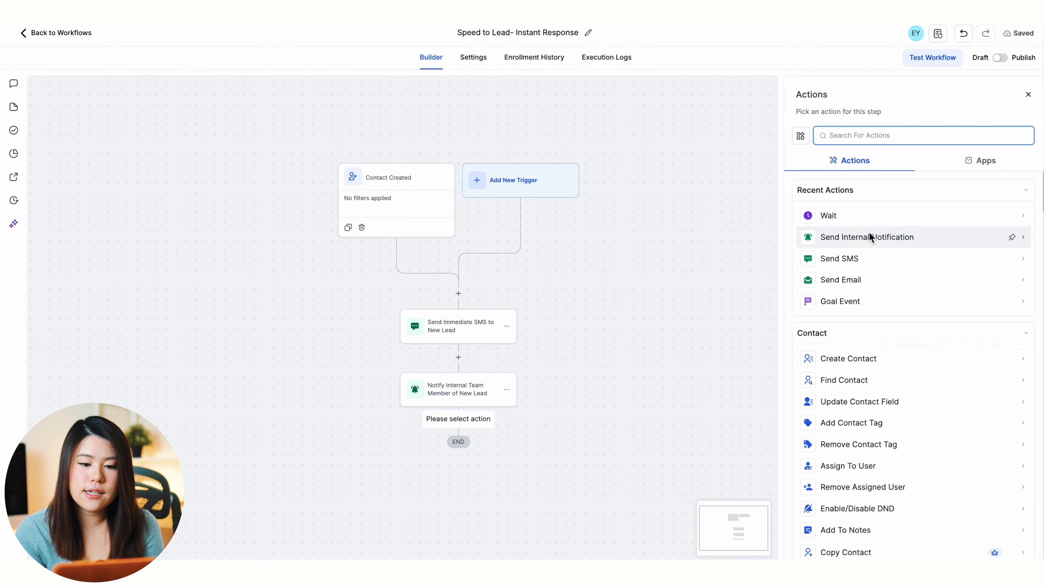
pyautogui.click(865, 216)
pyautogui.click(650, 154)
pyautogui.moveTo(658, 154); pyautogui.dragTo(622, 156)
pyautogui.click(671, 158)
pyautogui.write('1')
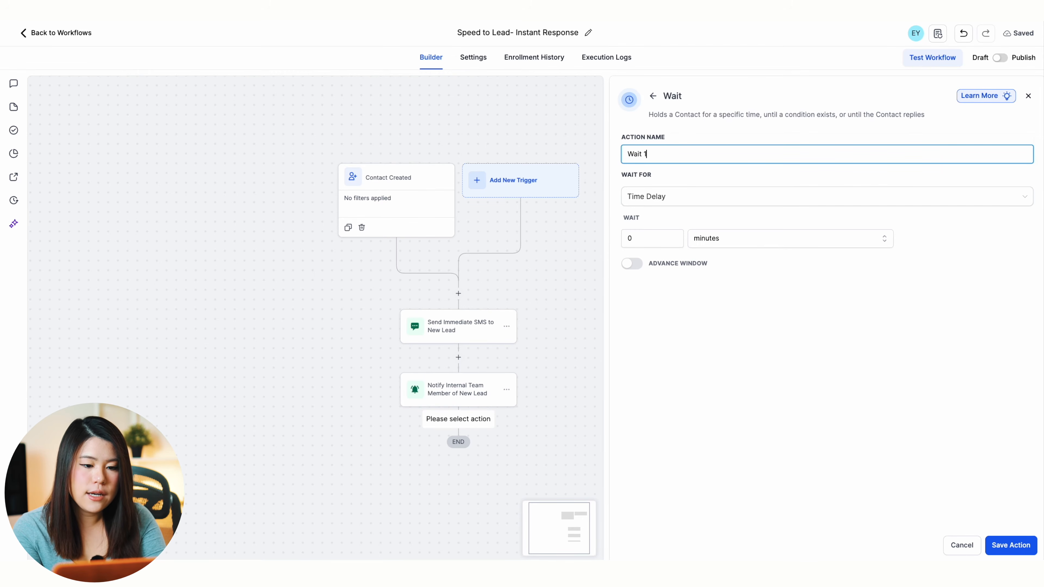
pyautogui.write(' Day Before')
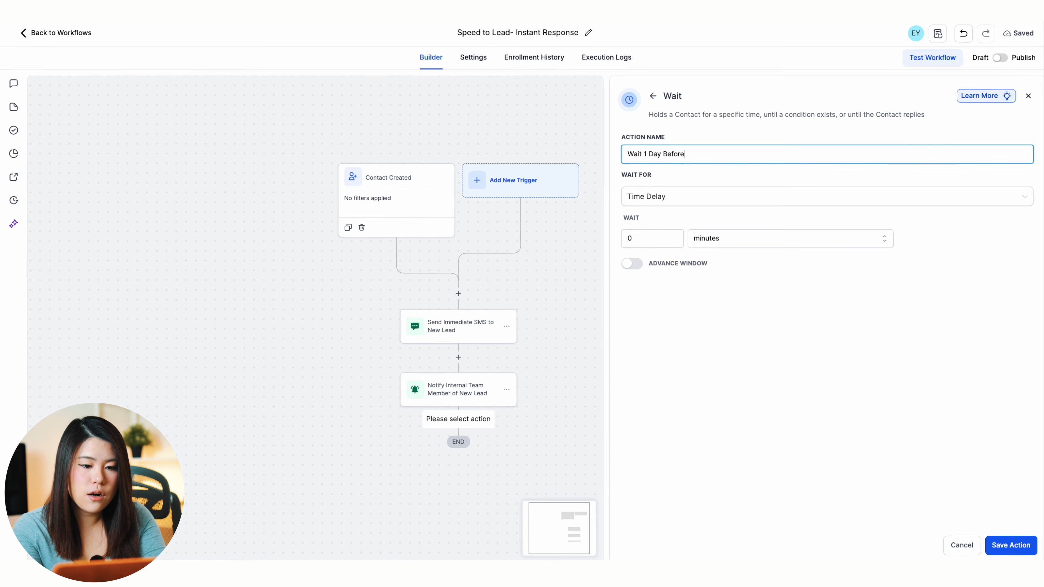
pyautogui.write(' Follow up')
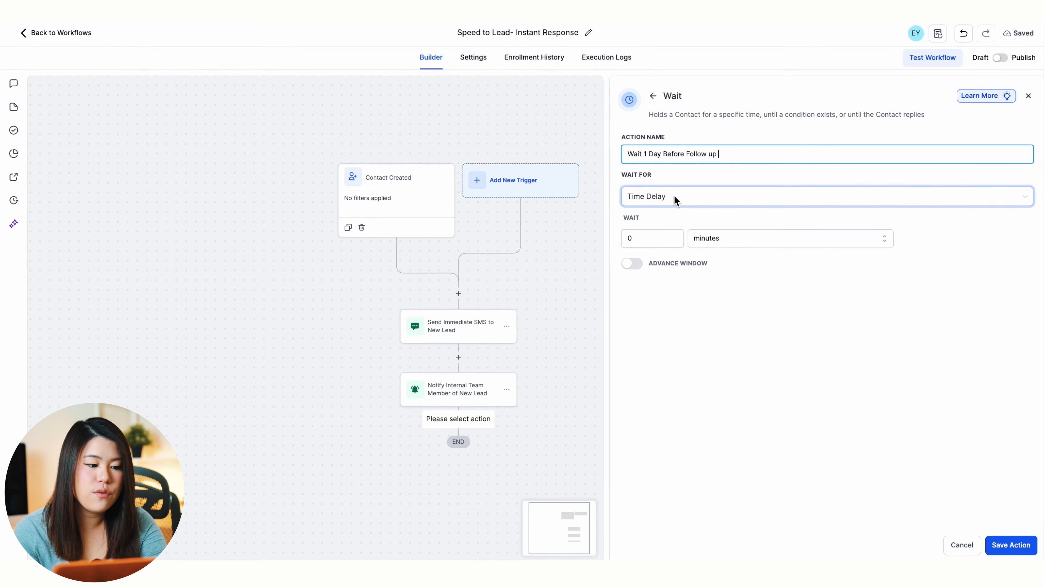
# Step: Configure the Wait action as a Time Delay of 1 day and save it
pyautogui.click(700, 195)
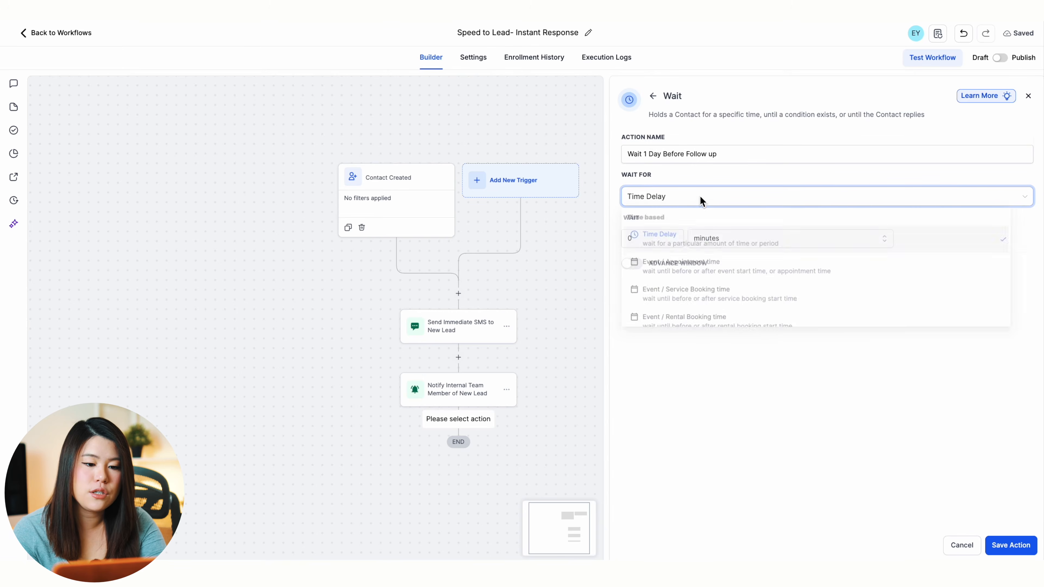
pyautogui.click(720, 358)
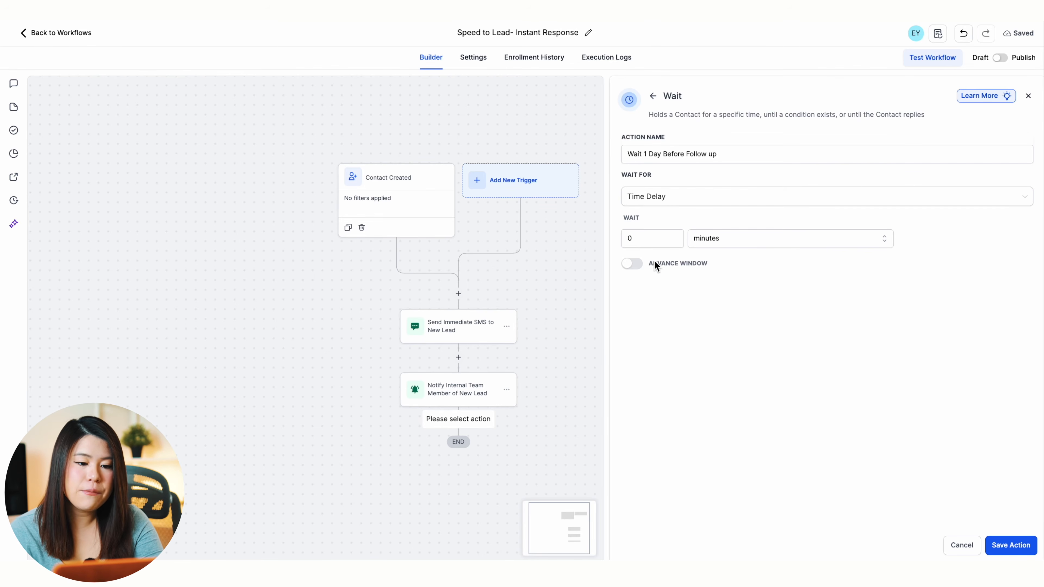
pyautogui.click(648, 242)
pyautogui.write('1')
pyautogui.click(752, 243)
pyautogui.click(743, 296)
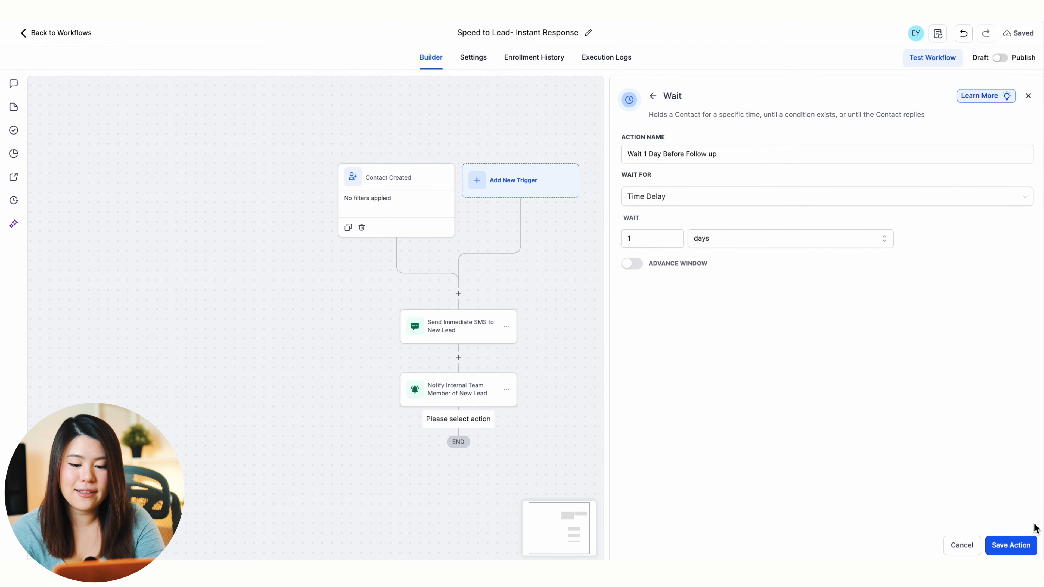
pyautogui.click(1019, 544)
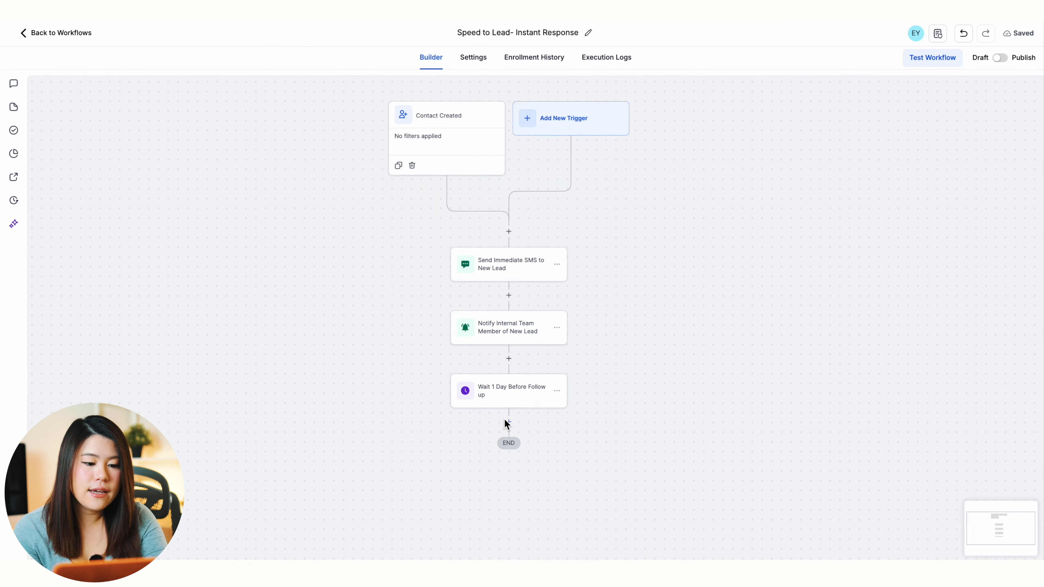
# Step: Add a Send SMS action after the wait and name it "Send Follow-up SMS to Lead"
pyautogui.click(509, 423)
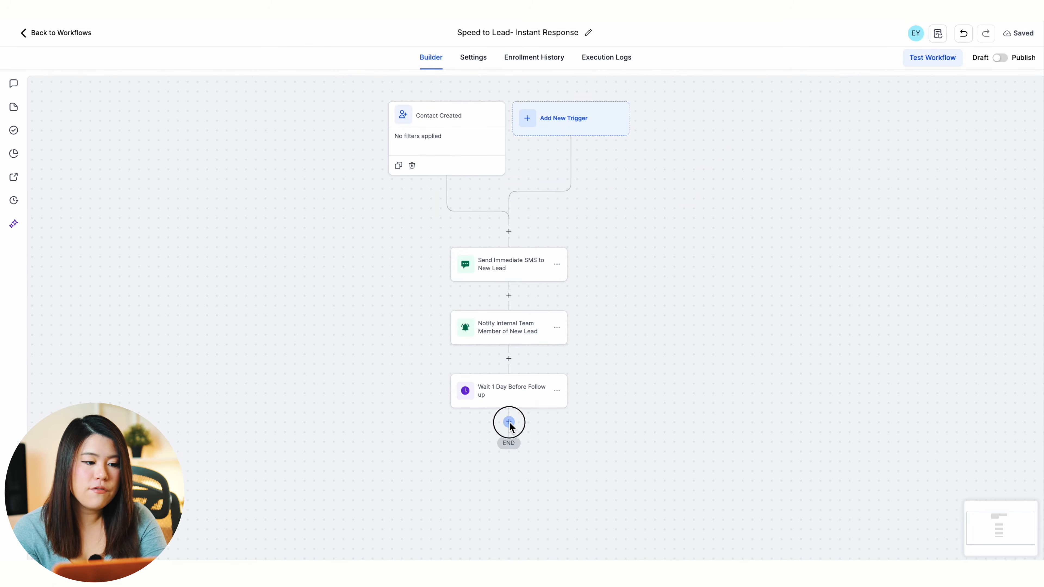
pyautogui.click(852, 257)
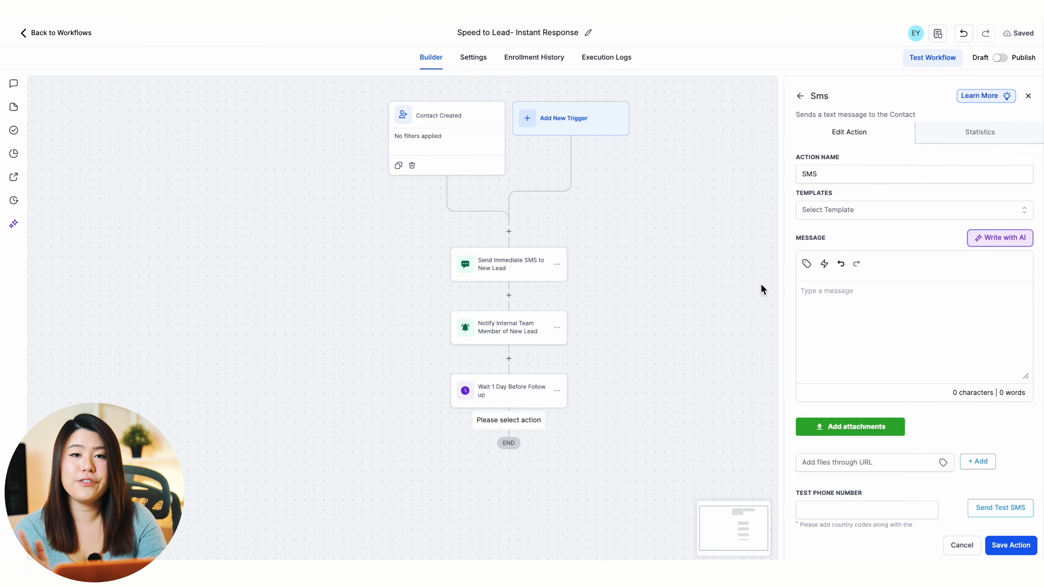
pyautogui.doubleClick(808, 174)
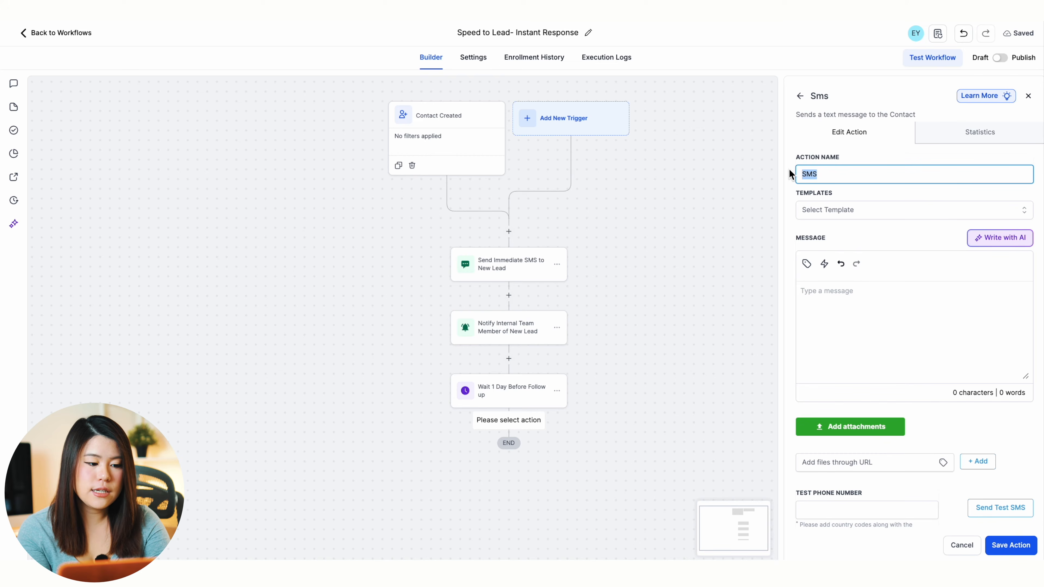
pyautogui.write('Send F')
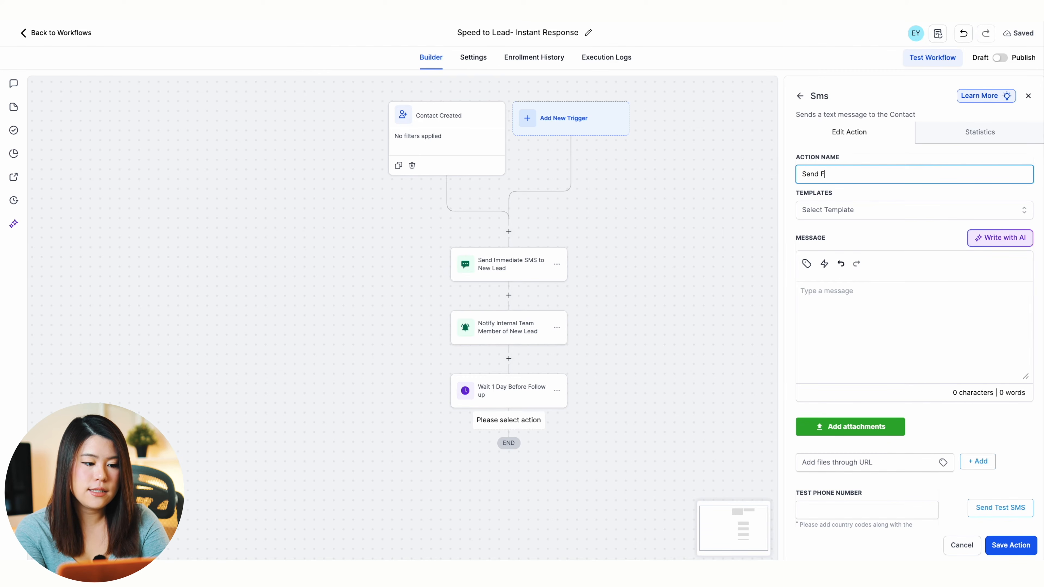
pyautogui.write('ollow-up SMS t')
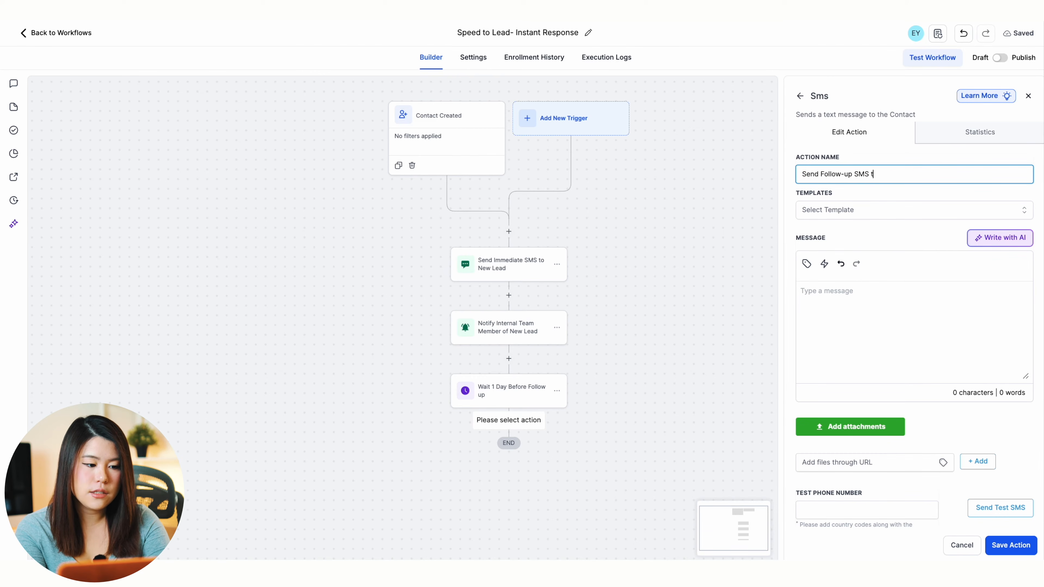
pyautogui.write('o Lead')
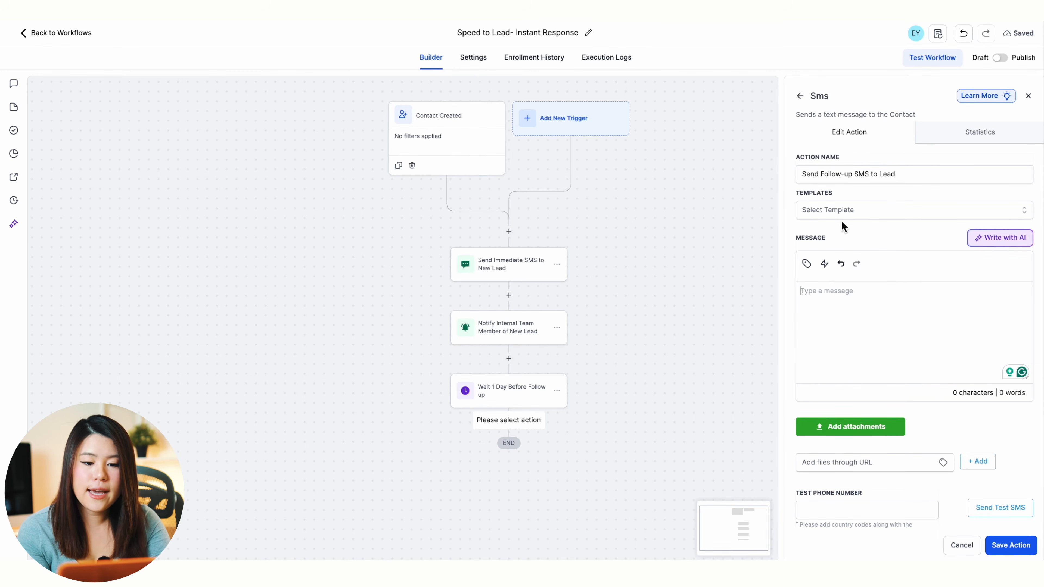
# Step: Enter "Hello {{contact.first_name}}, Just checking in to see if you have any questions or need further assistance. We're here to help! Best regards, {{user.name}}" and save the SMS
pyautogui.click(835, 210)
pyautogui.click(879, 343)
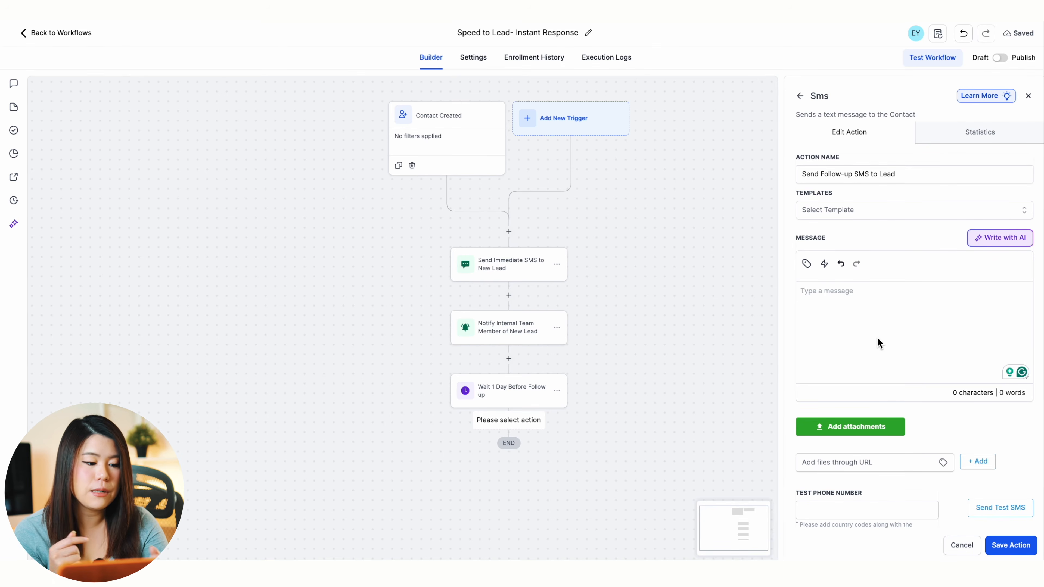
pyautogui.write("Hello {{contact.first_name}},  Just checking in to see if you have any questions or need further assistance. We're here to help!  Best regards, {{user.name}}")
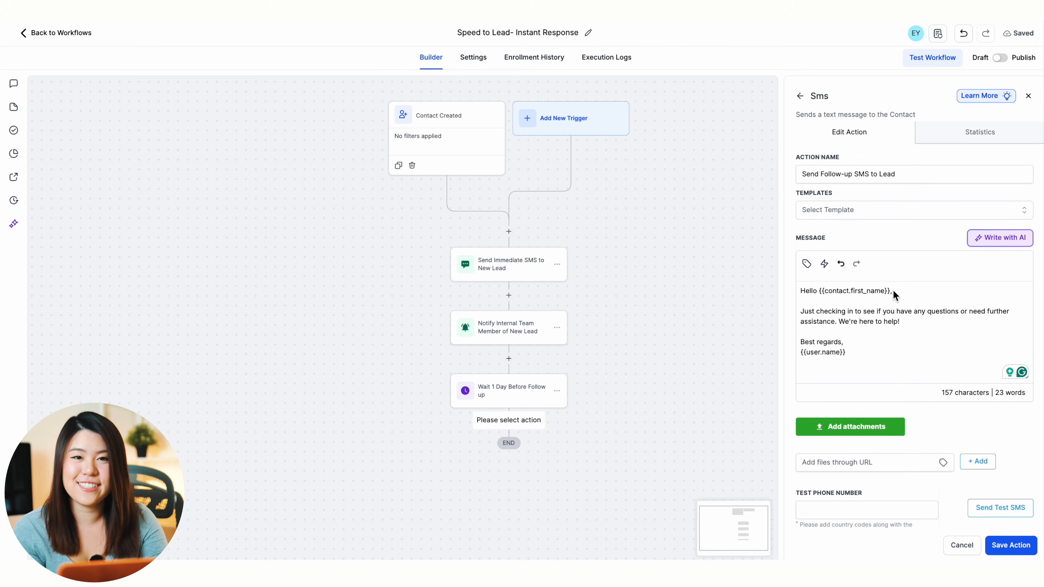
pyautogui.moveTo(806, 352); pyautogui.dragTo(839, 366)
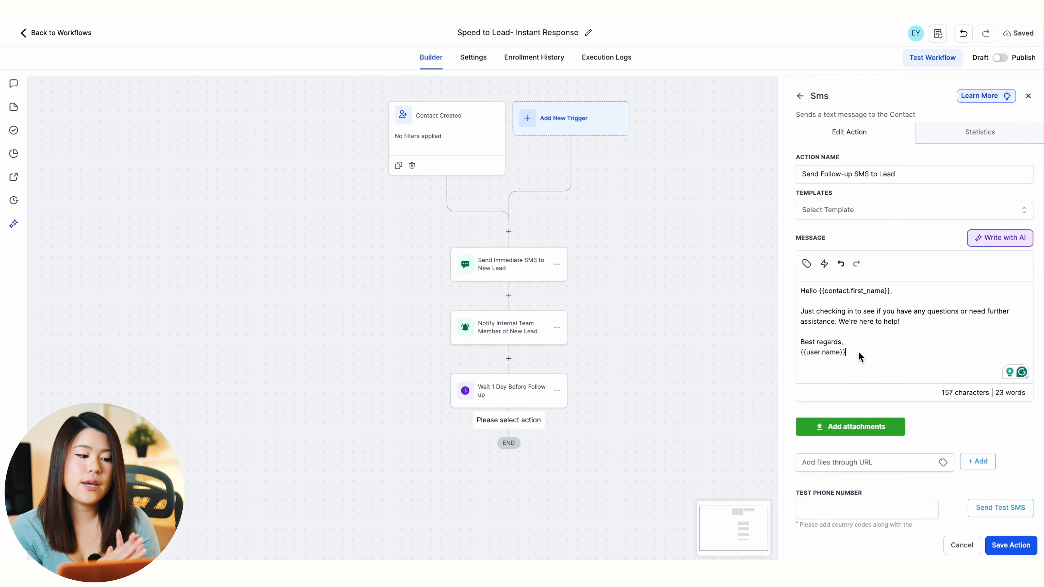
pyautogui.scroll(-1, 898, 349)
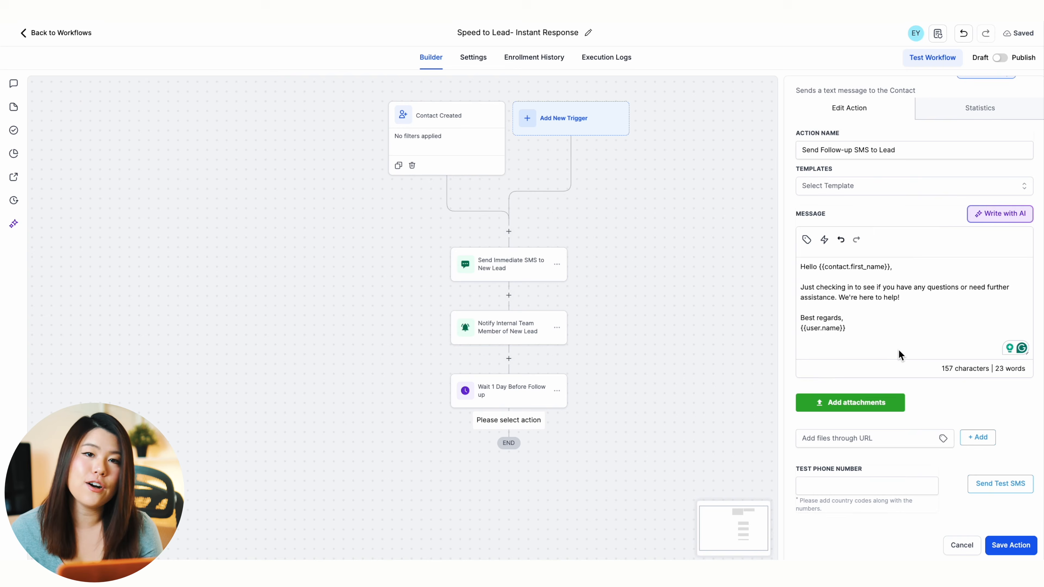
pyautogui.click(1011, 545)
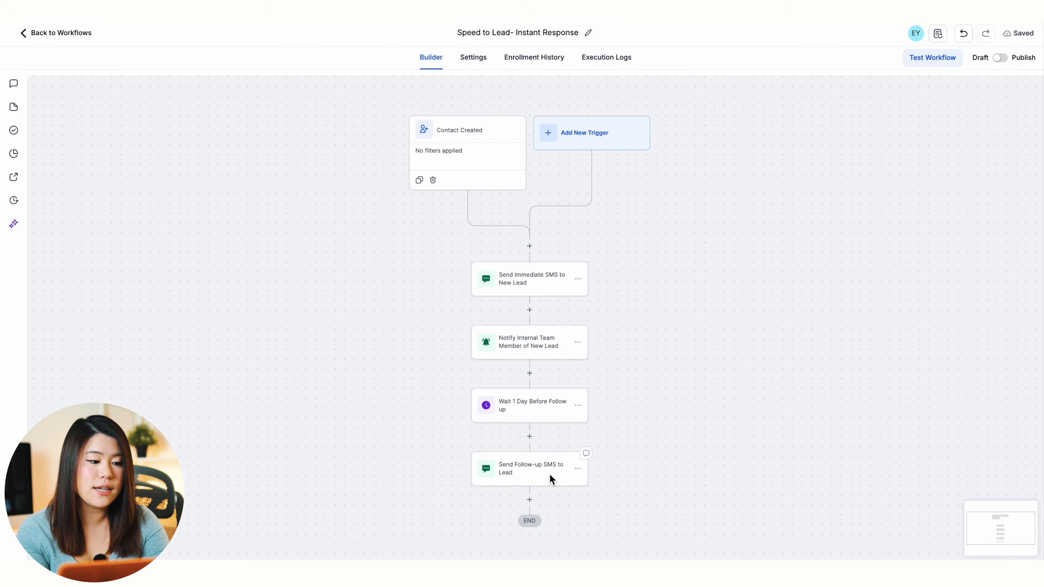
# Step: Switch the workflow from Draft to Publish and save it
pyautogui.click(999, 59)
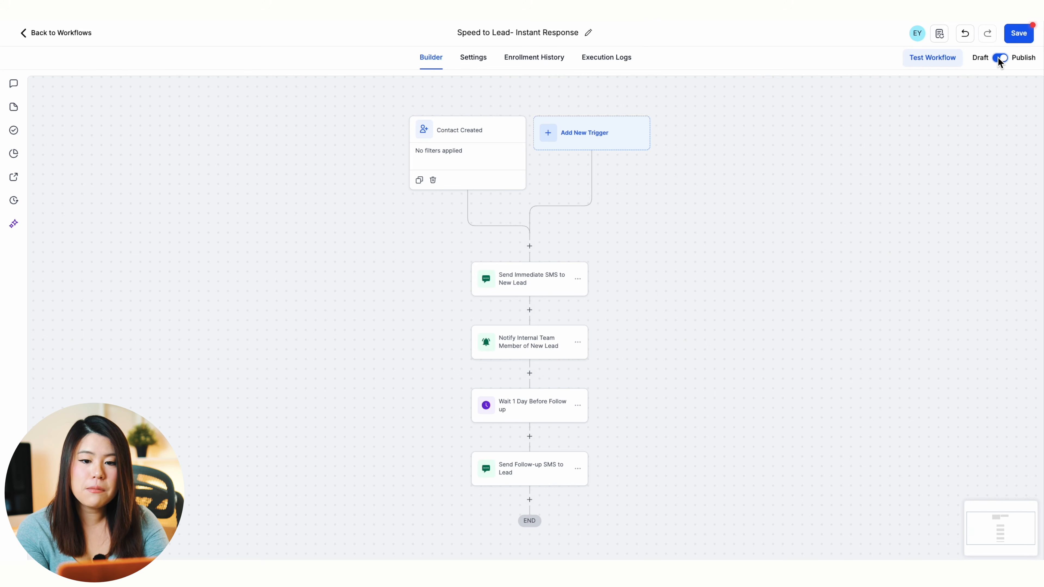
pyautogui.click(1028, 33)
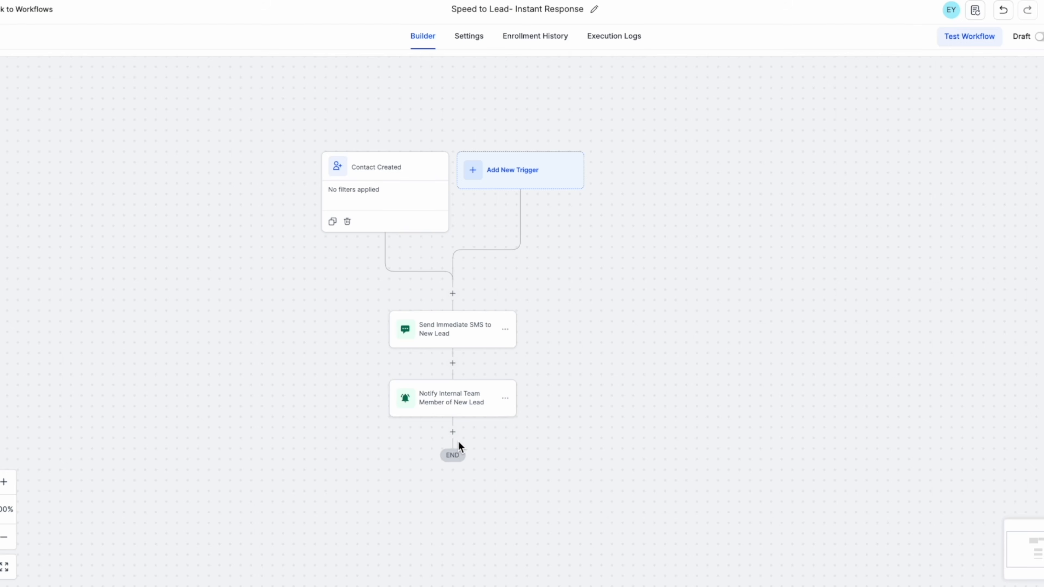
# Step: Add a Time Delay wait named "Wait 1 Day Before Follow up" below the team member notification
pyautogui.click(453, 432)
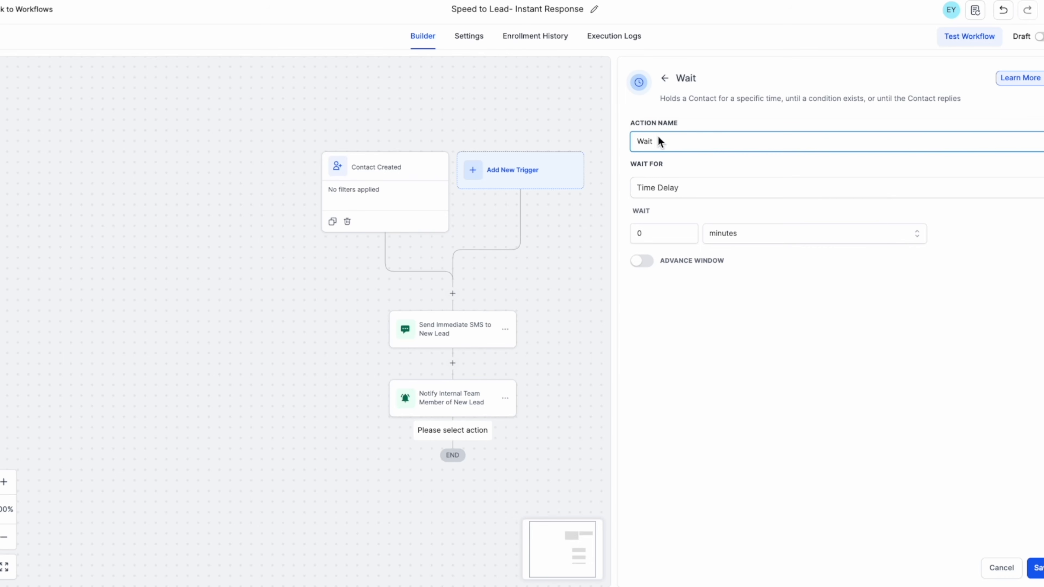
pyautogui.write('1 Day Before Follow up')
pyautogui.click(699, 187)
pyautogui.click(737, 364)
pyautogui.click(659, 234)
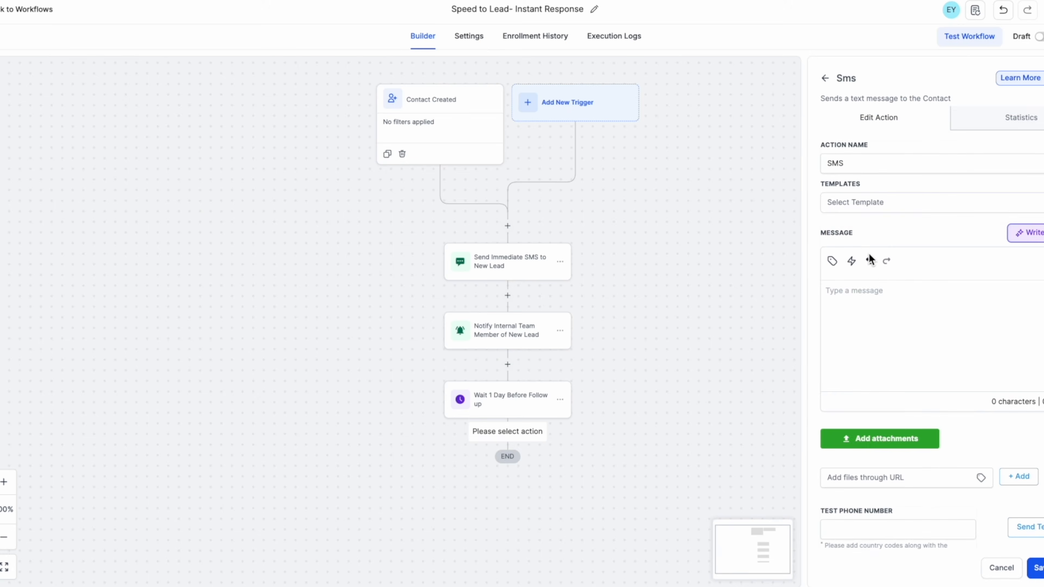
# Step: Name the new SMS action following the wait "Send Follow-up SMS to Lead"
pyautogui.doubleClick(835, 163)
pyautogui.write('Send Follow-up SMS to Lead')
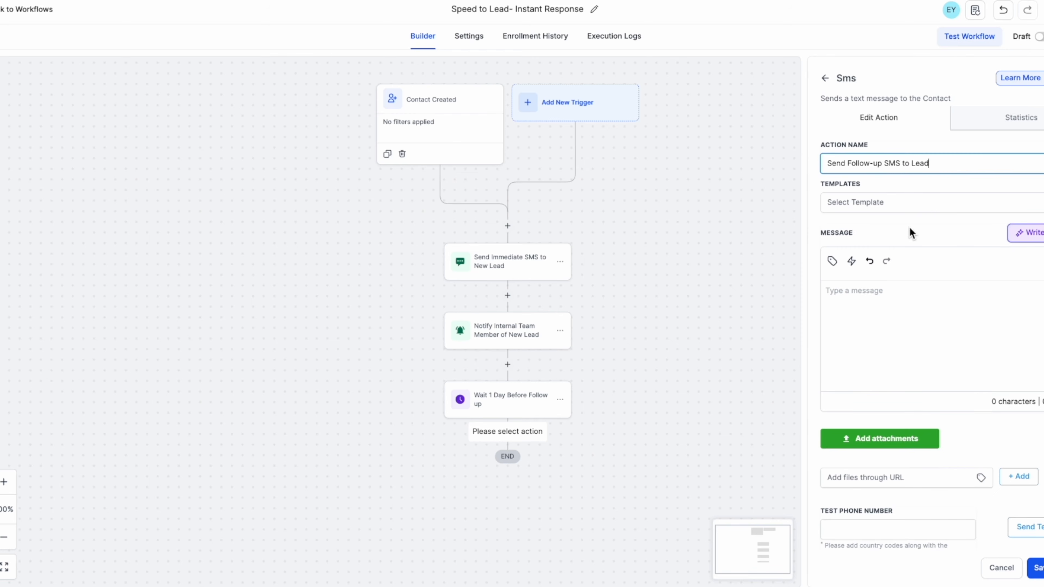